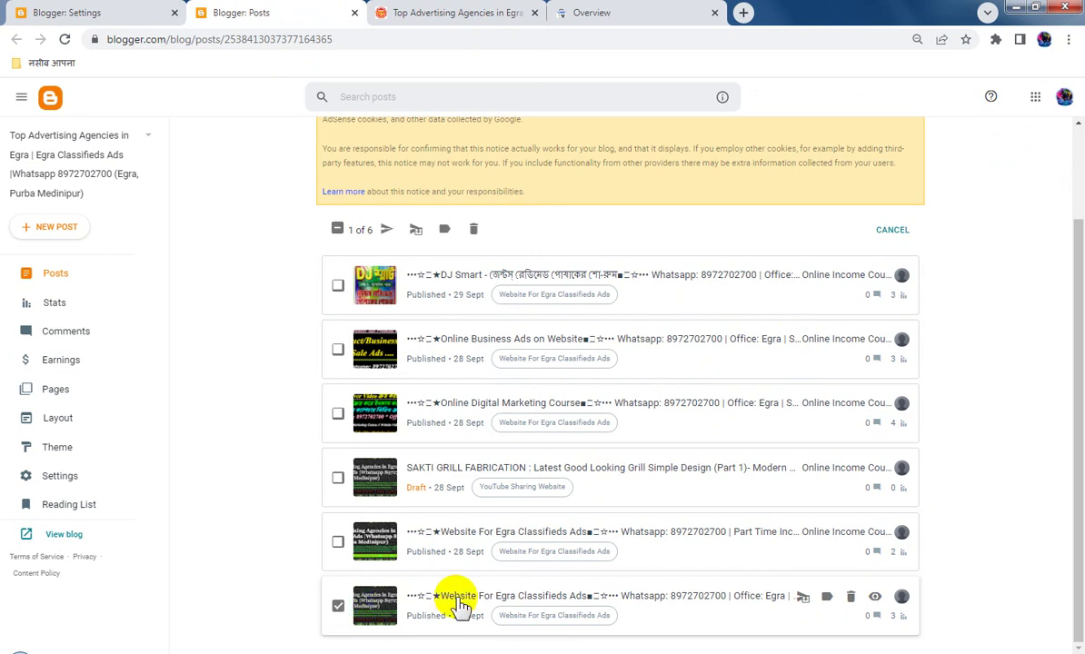
Copy the link of the last listed post, "Website For Egra Classifieds Ads", and open the blog's custom robots.txt for editing
{"action": "right_click", "coordinate": [874, 605]}
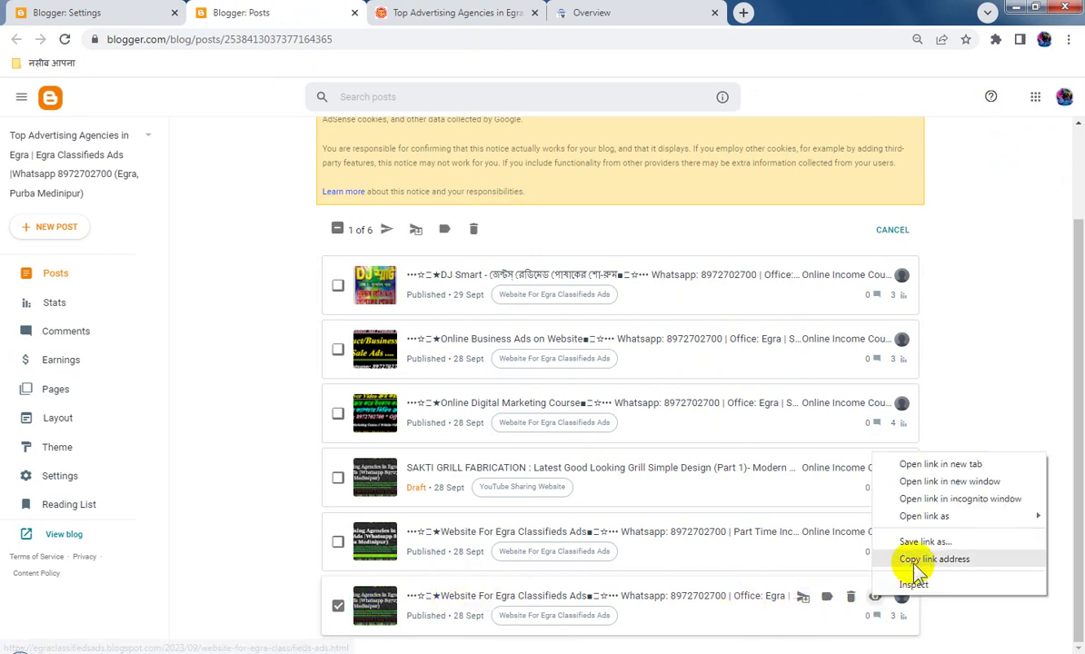
{"action": "left_click", "coordinate": [903, 562]}
{"action": "left_click", "coordinate": [102, 13]}
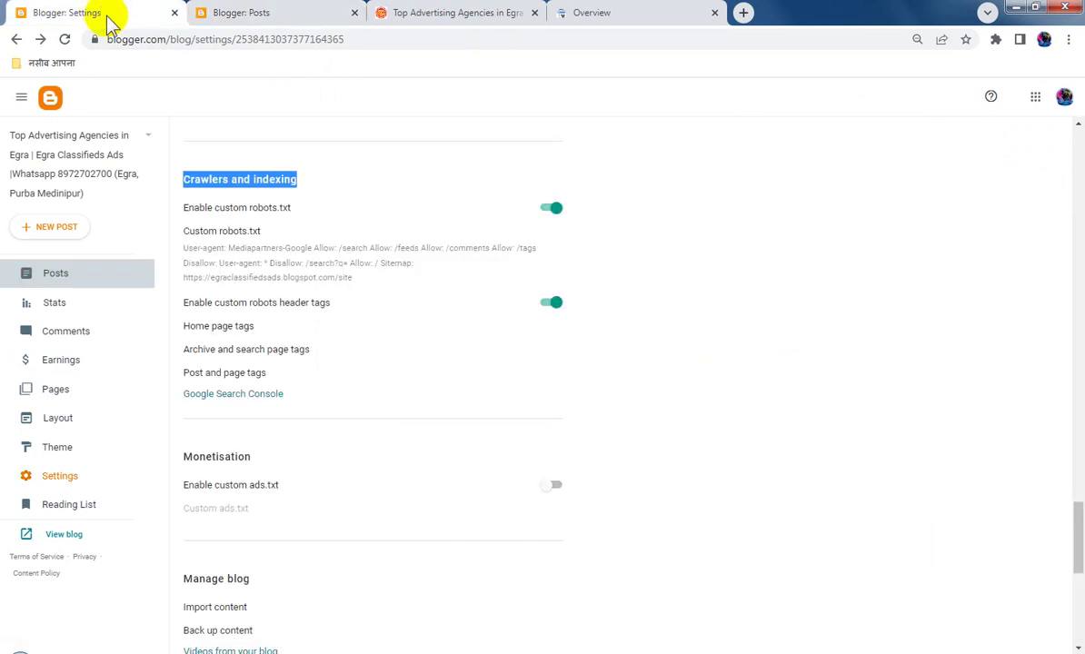
{"action": "left_click", "coordinate": [380, 267]}
{"action": "left_click", "coordinate": [554, 359]}
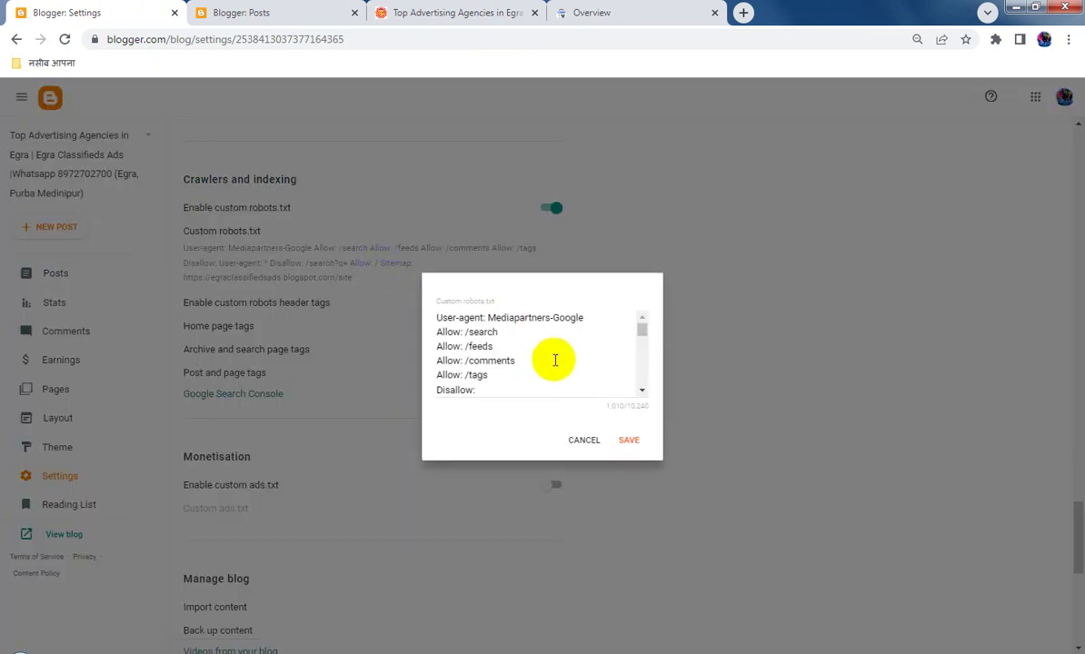
{"action": "scroll", "coordinate": [556, 362], "scroll_direction": "down", "scroll_amount": 5}
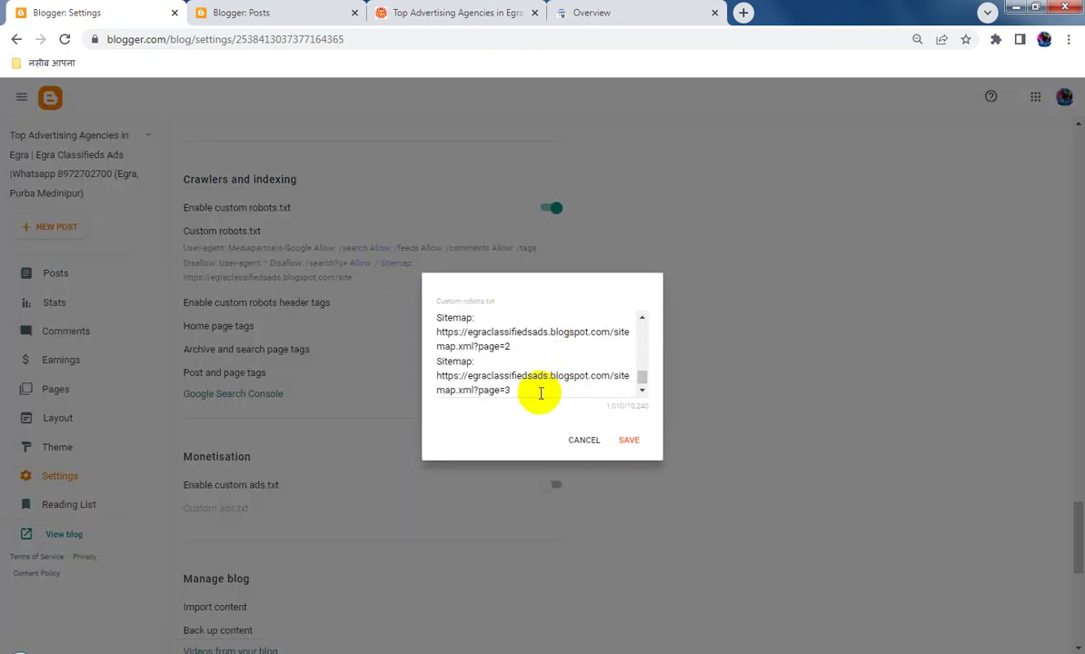
{"action": "left_click", "coordinate": [527, 393]}
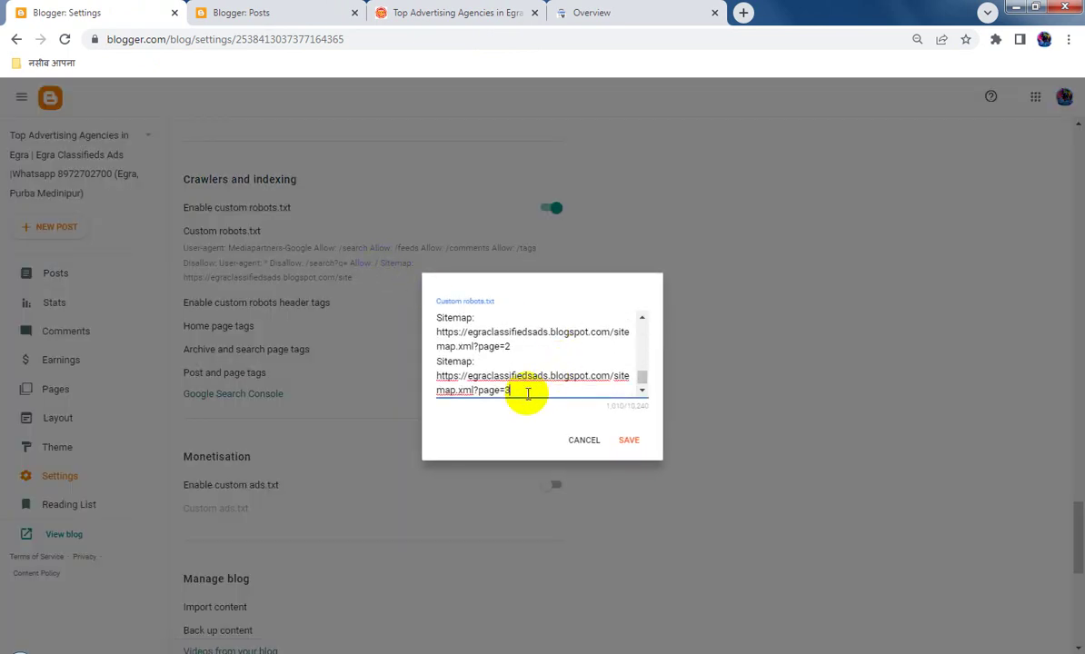
{"action": "key", "text": "Return"}
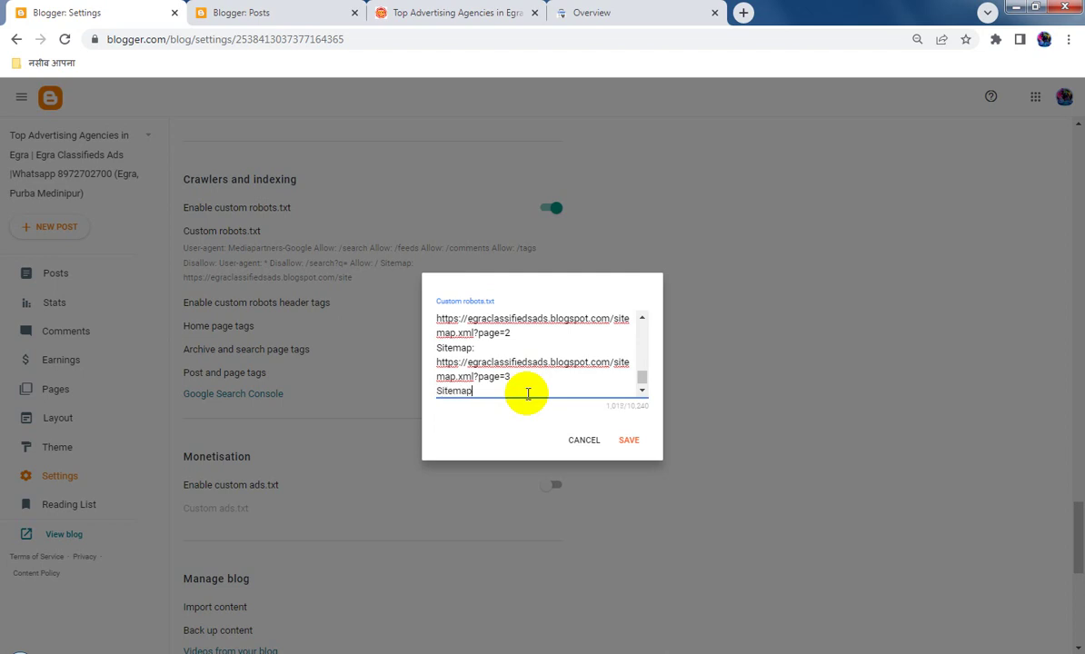
{"action": "type", "text": "Sitemap:"}
{"action": "key", "text": "Return"}
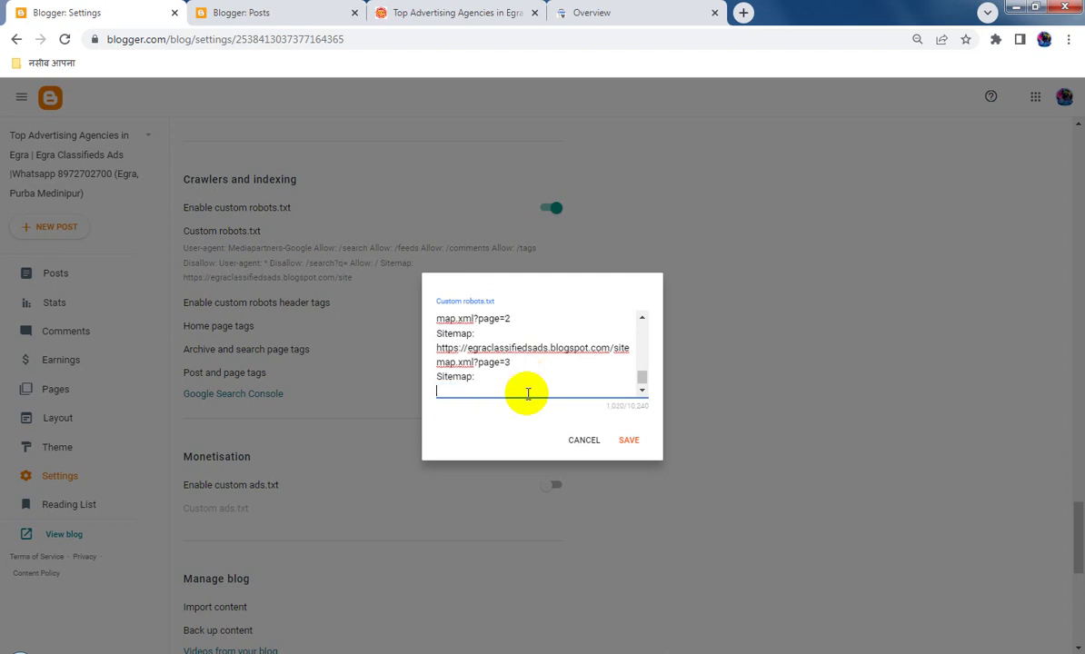
{"action": "key", "text": "ctrl+v"}
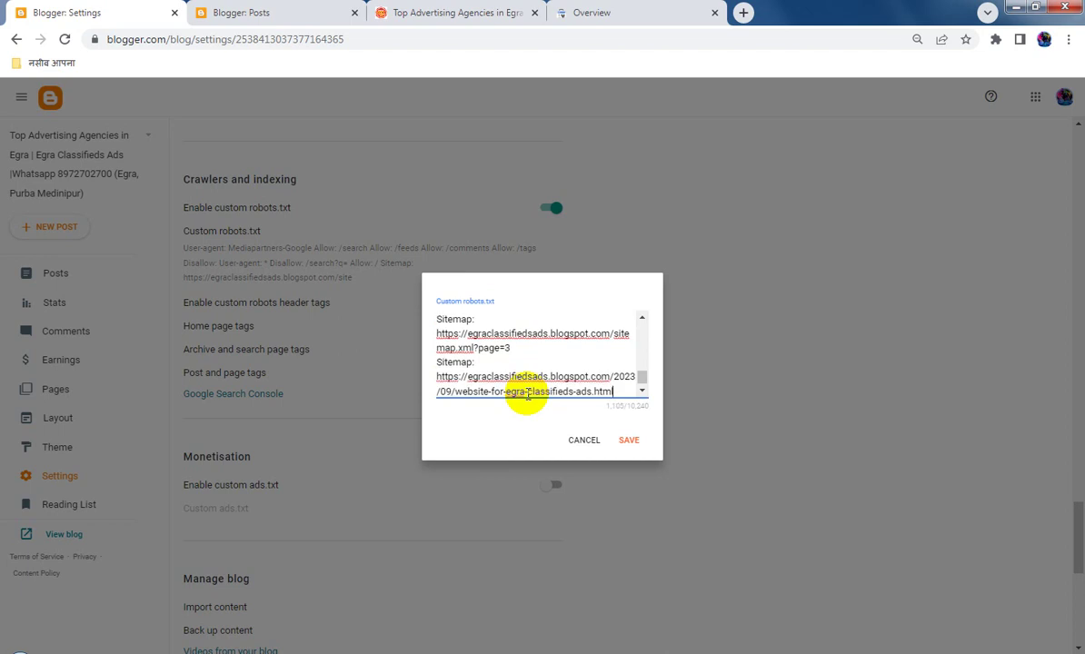
Add another "Sitemap:" label after the last entry in the custom robots.txt, correcting its spelling
{"action": "key", "text": "Return"}
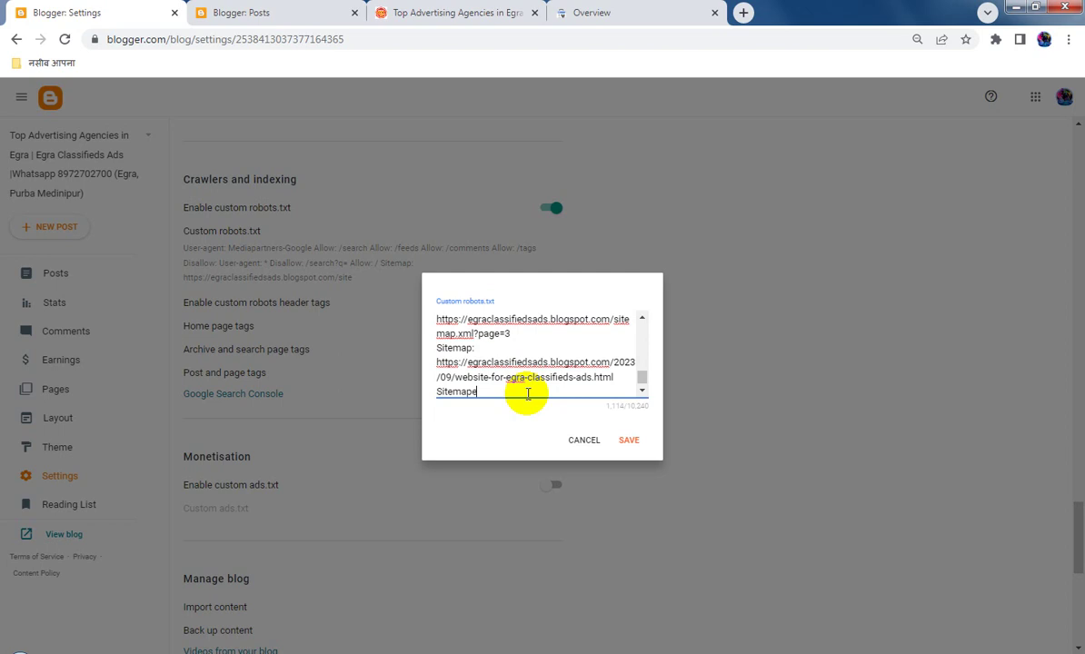
{"action": "type", "text": "Sitemape:"}
{"action": "key", "text": "Return"}
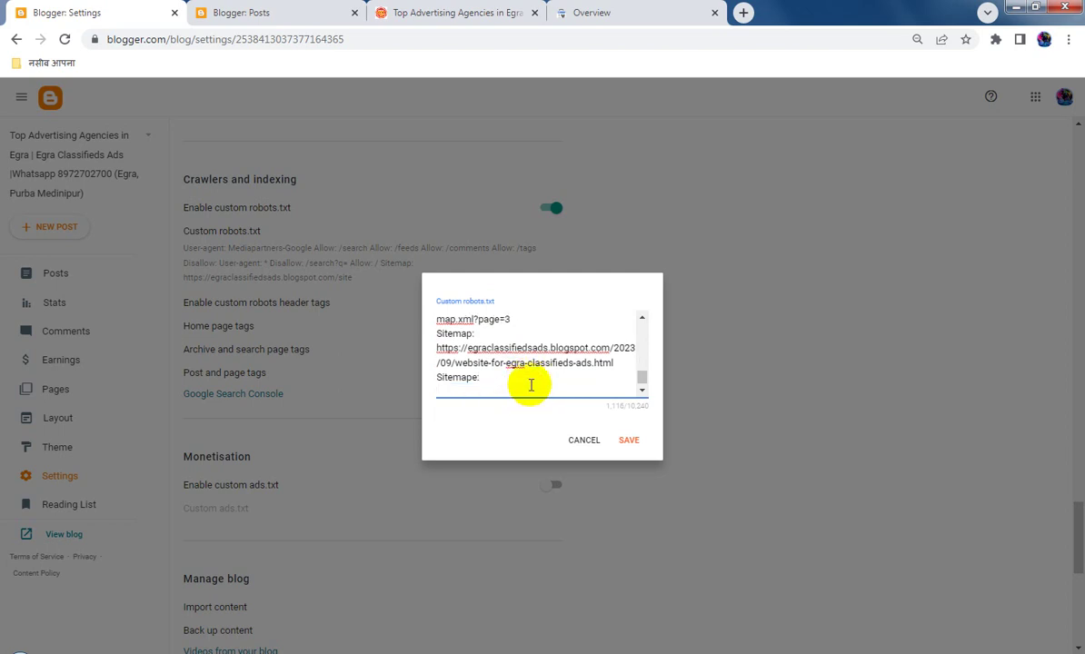
{"action": "left_click", "coordinate": [478, 376]}
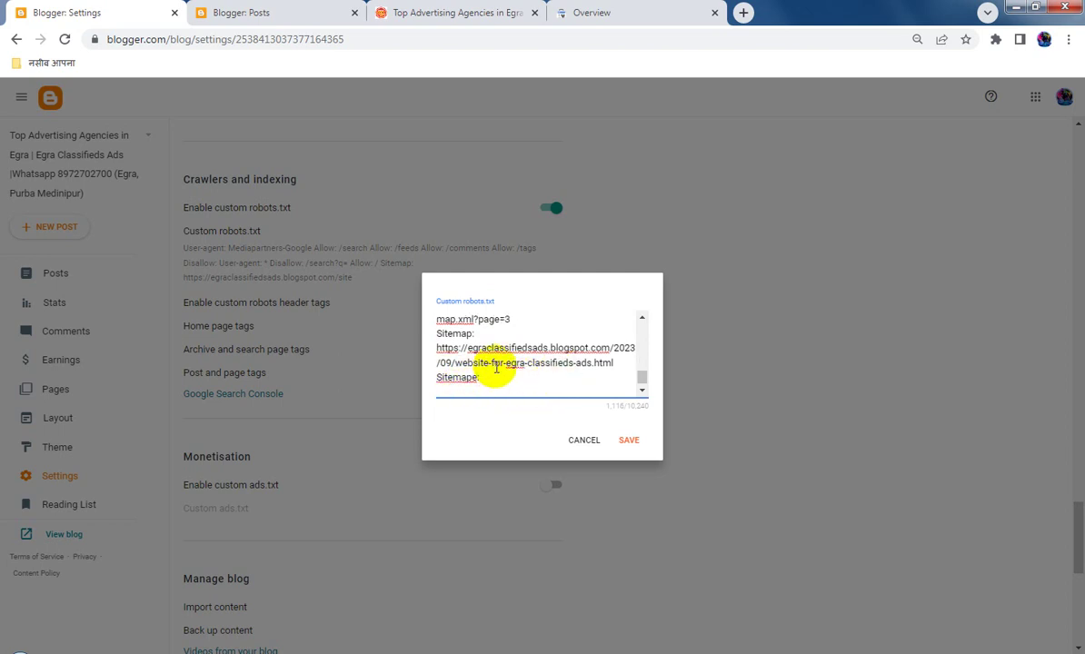
{"action": "key", "text": "BackSpace"}
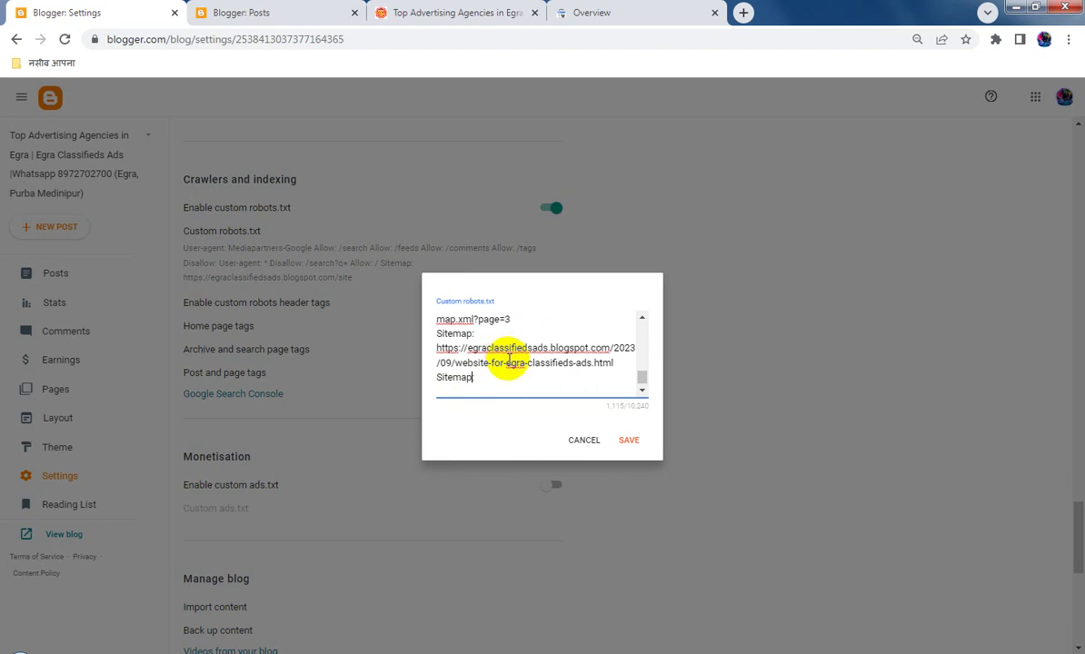
Copy the link of the "Website For Egra Classifieds Ads" post mentioning Part Time and paste it under the empty "Sitemap:" label
{"action": "left_click", "coordinate": [247, 13]}
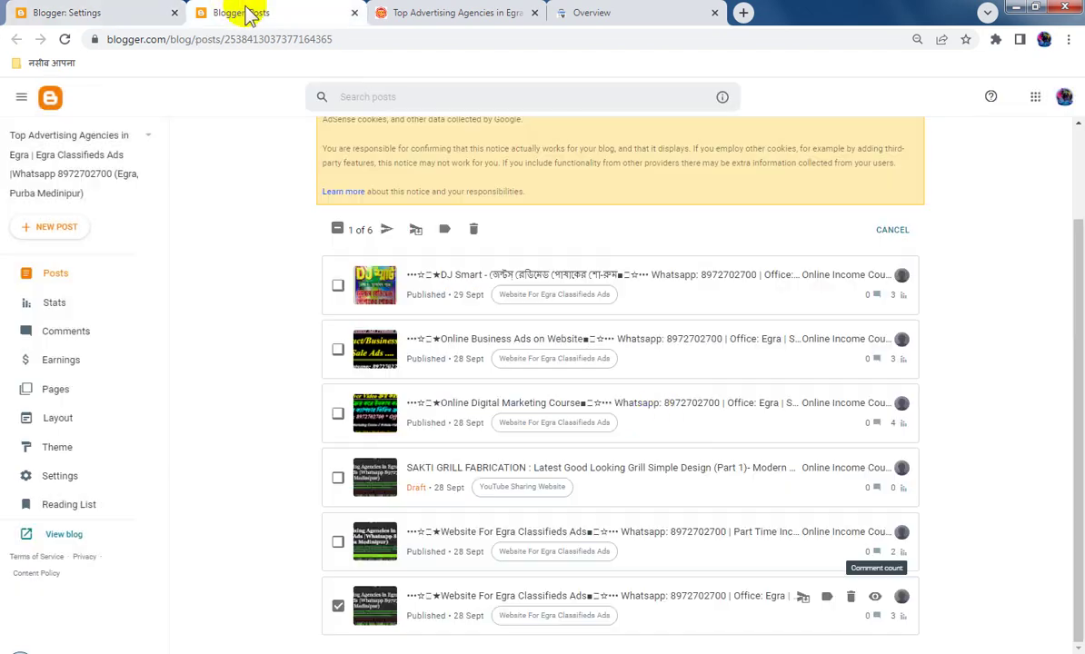
{"action": "left_click", "coordinate": [338, 543]}
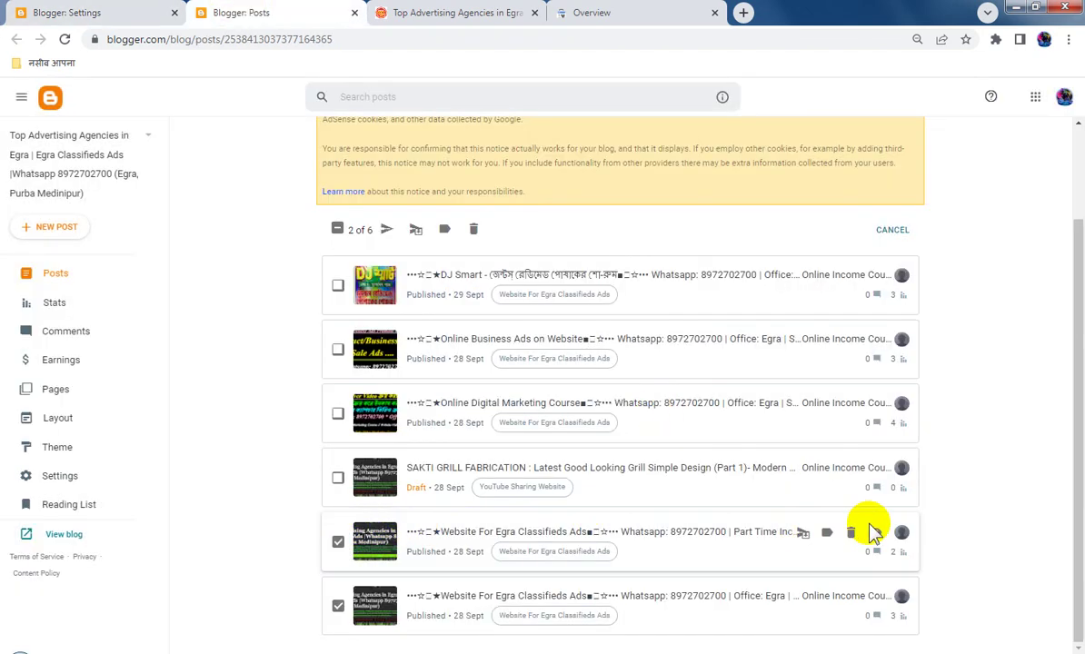
{"action": "right_click", "coordinate": [874, 532]}
{"action": "left_click", "coordinate": [927, 495]}
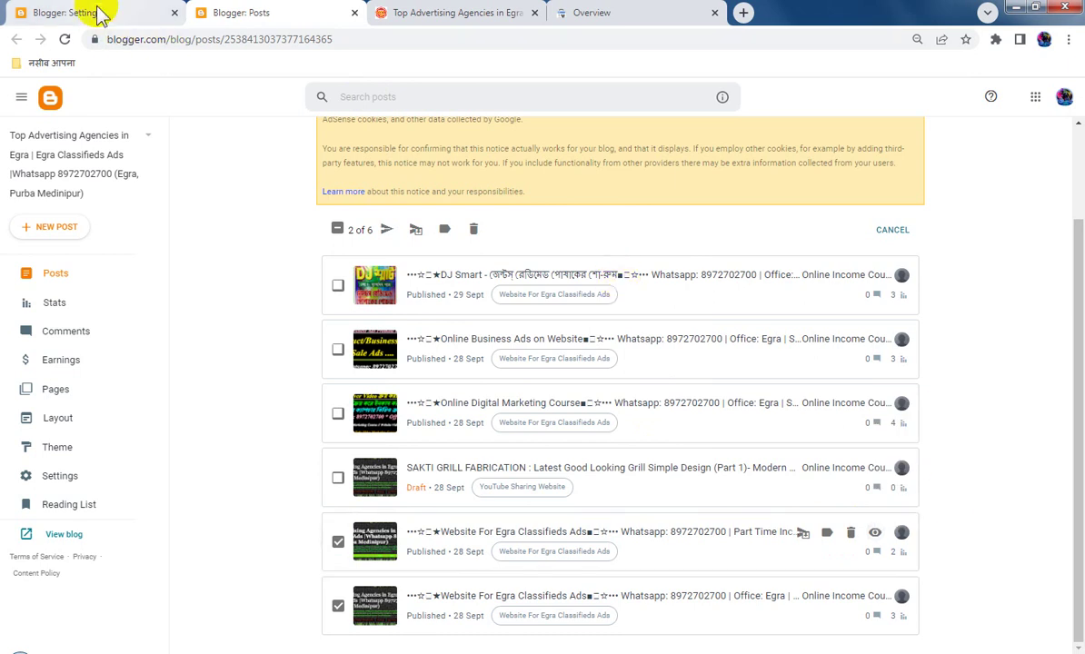
{"action": "left_click", "coordinate": [100, 14]}
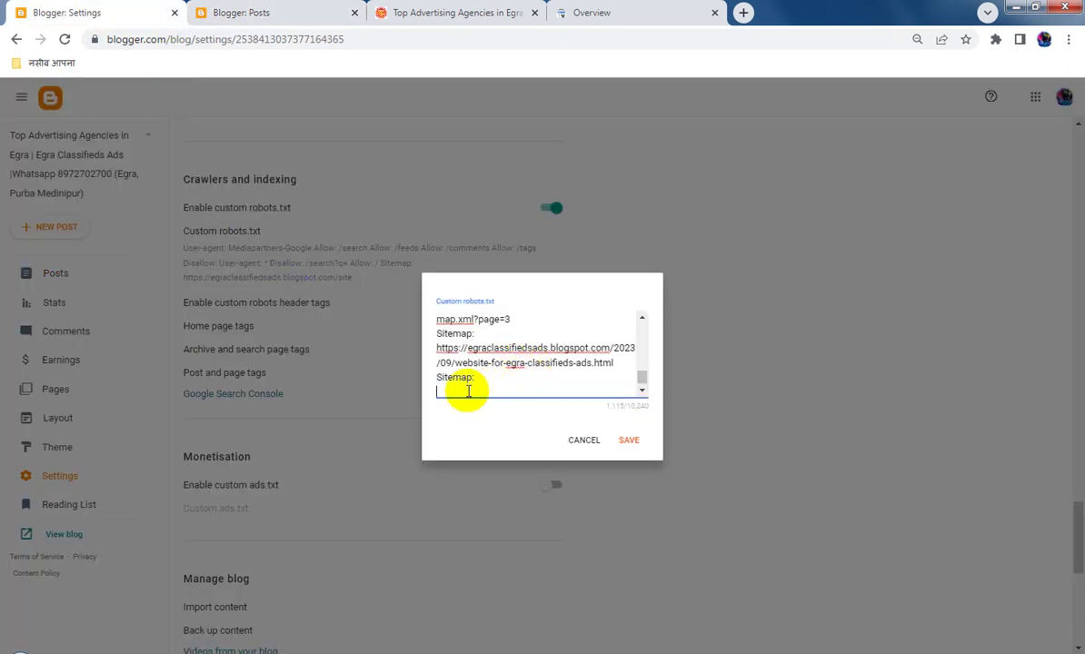
{"action": "key", "text": "ctrl+v"}
{"action": "key", "text": "Return"}
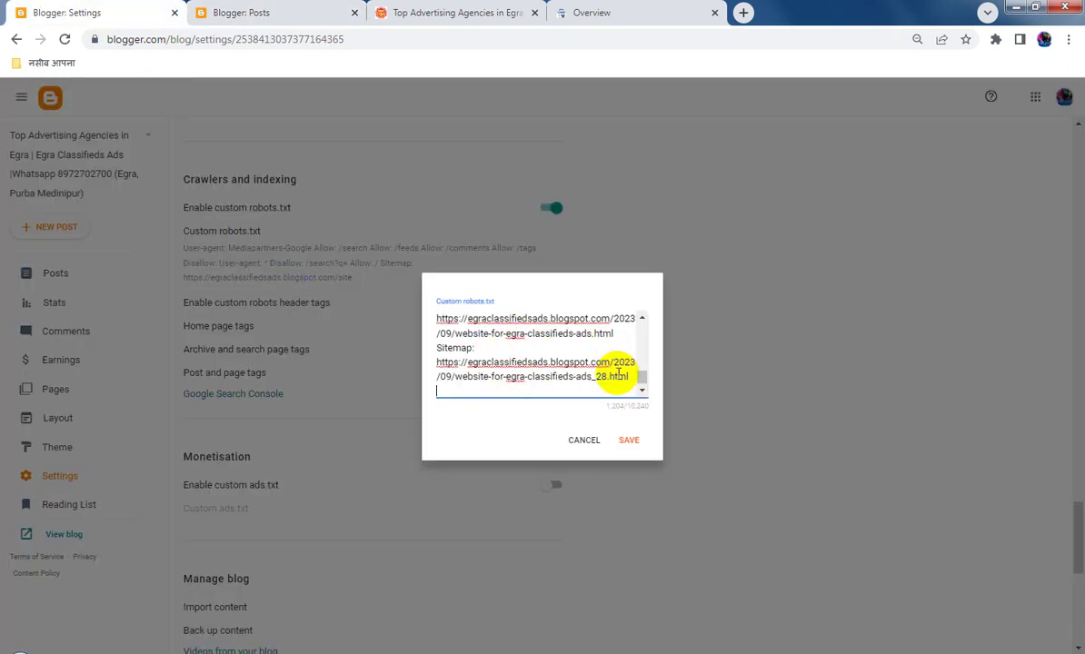
Copy the "Online Digital Marketing Course" post's link and append it as a new "Sitemap:" entry in the custom robots.txt
{"action": "left_click", "coordinate": [242, 12]}
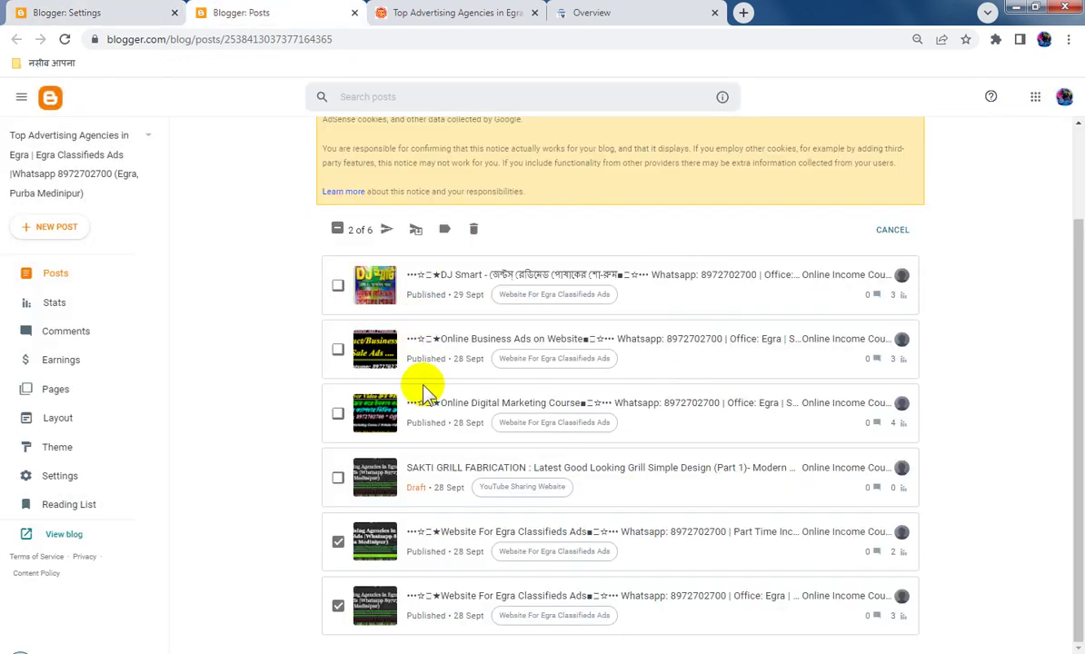
{"action": "left_click", "coordinate": [337, 413]}
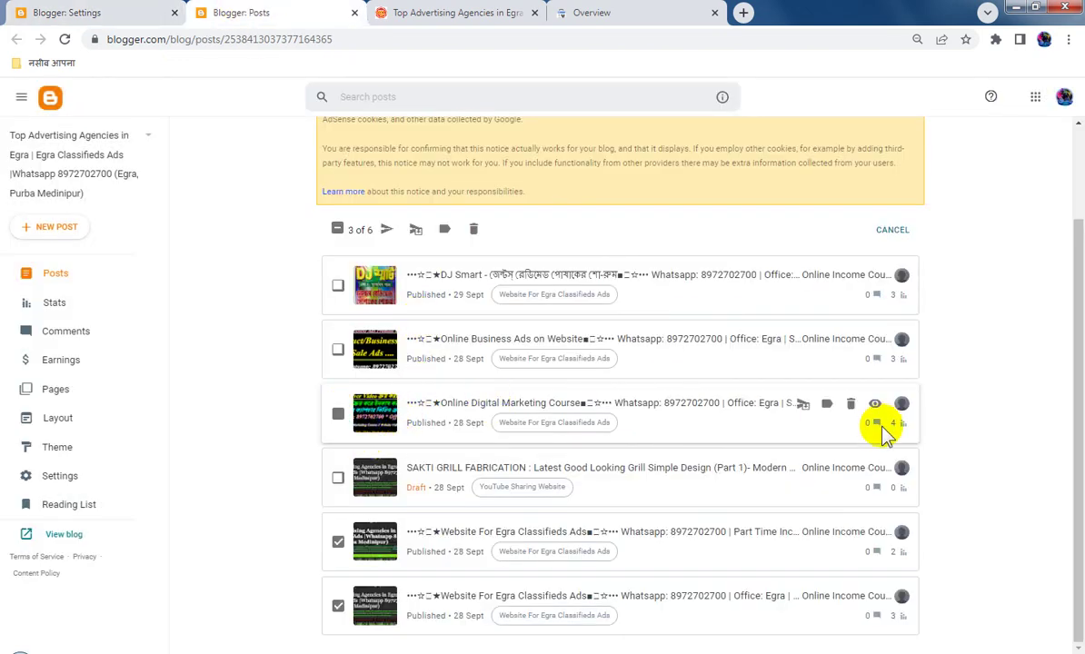
{"action": "right_click", "coordinate": [877, 413]}
{"action": "left_click", "coordinate": [922, 511]}
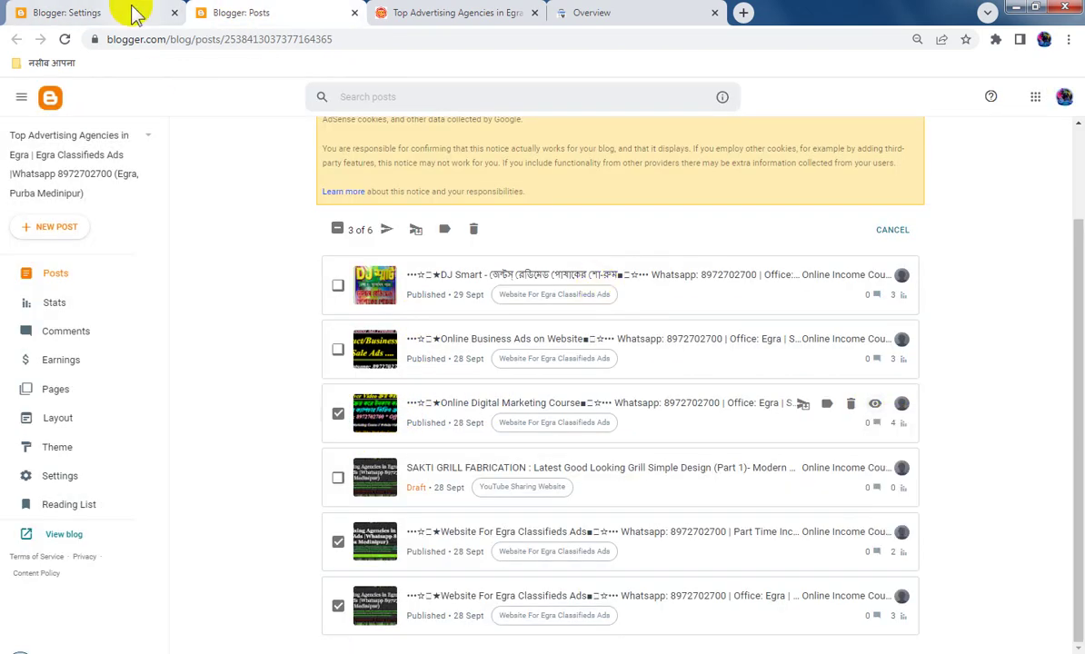
{"action": "left_click", "coordinate": [138, 12]}
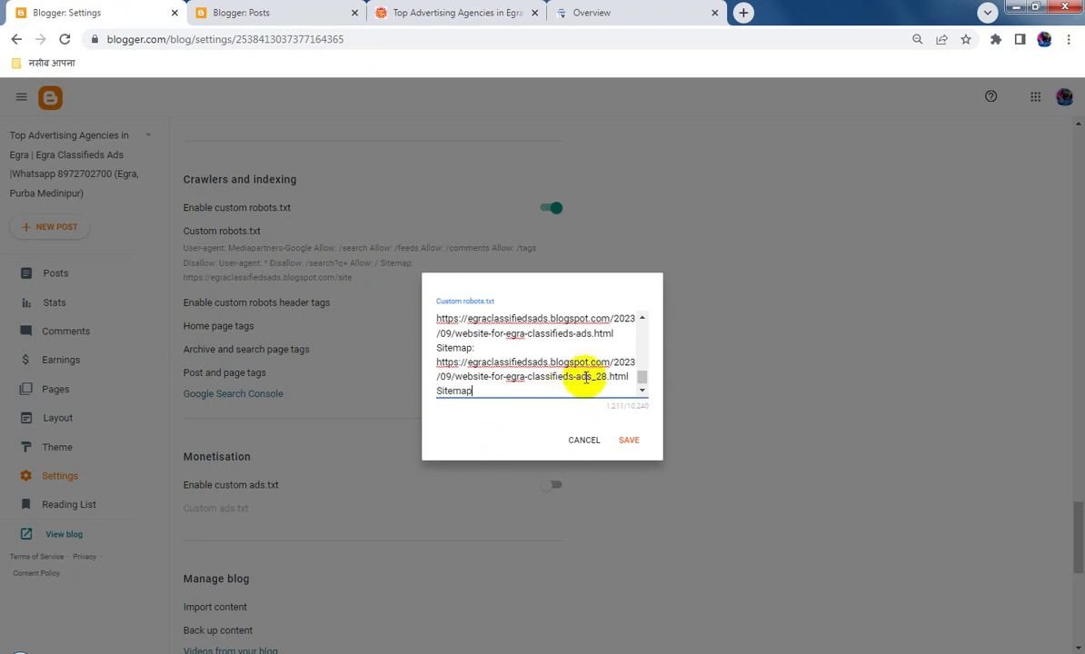
{"action": "key", "text": "Return"}
{"action": "key", "text": "ctrl+v"}
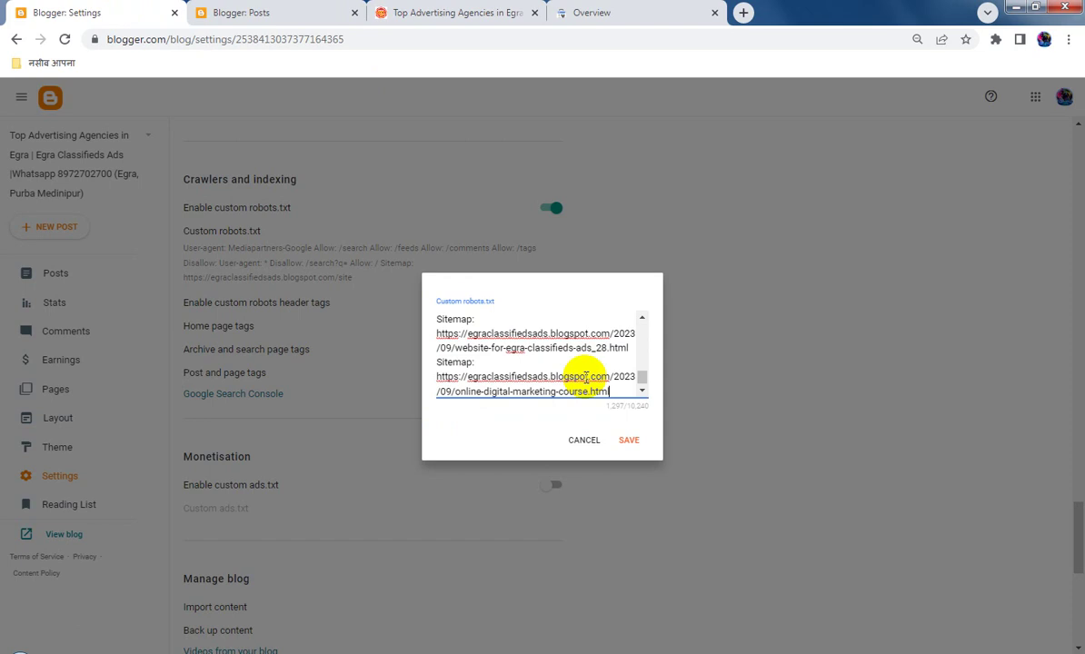
{"action": "key", "text": "Return"}
Copy the "Online Business Ads on Website" post's link and append it as a new "Sitemap:" entry in the custom robots.txt
{"action": "left_click", "coordinate": [272, 12]}
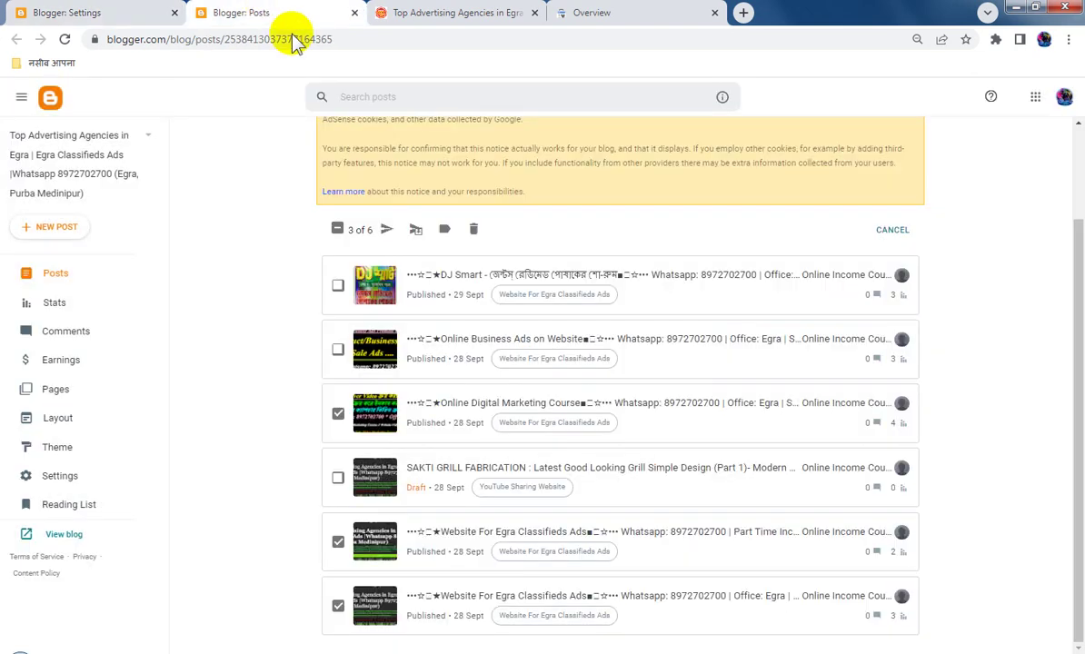
{"action": "left_click", "coordinate": [339, 354]}
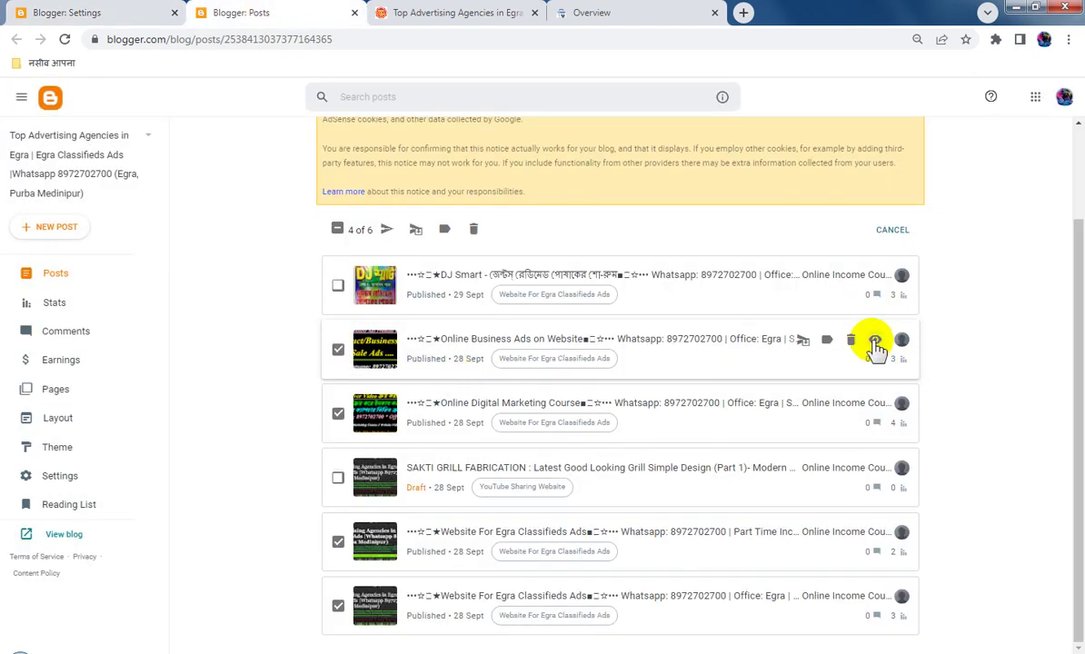
{"action": "right_click", "coordinate": [873, 338]}
{"action": "left_click", "coordinate": [920, 448]}
{"action": "left_click", "coordinate": [107, 11]}
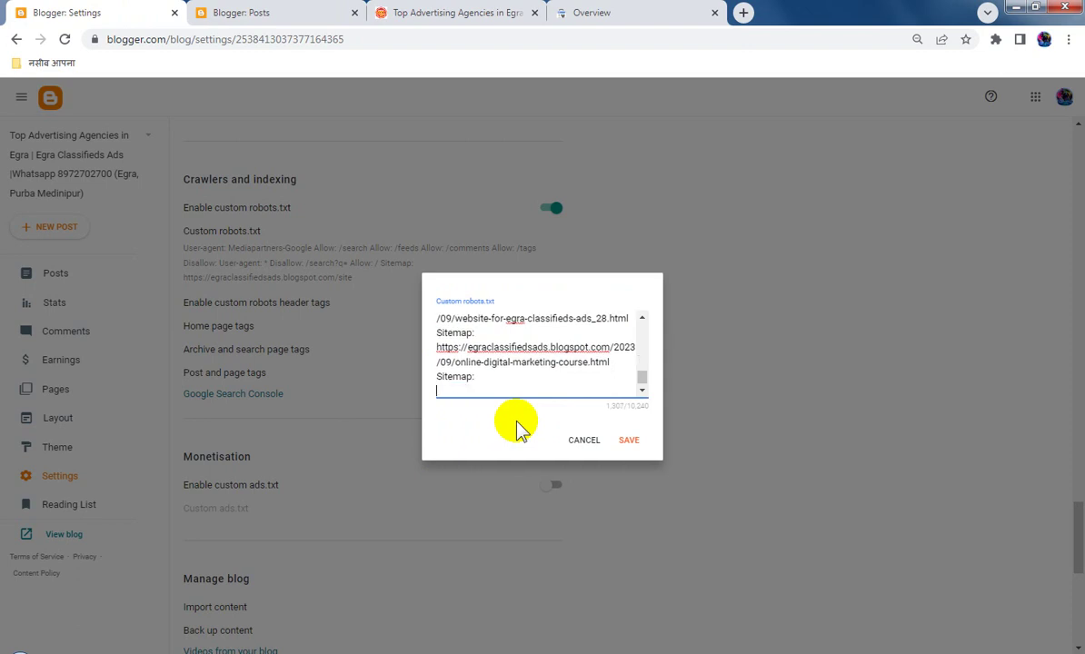
{"action": "key", "text": "ctrl+v"}
Copy the link of the "DJ Smart" post and return to the custom robots.txt being edited
{"action": "left_click", "coordinate": [252, 12]}
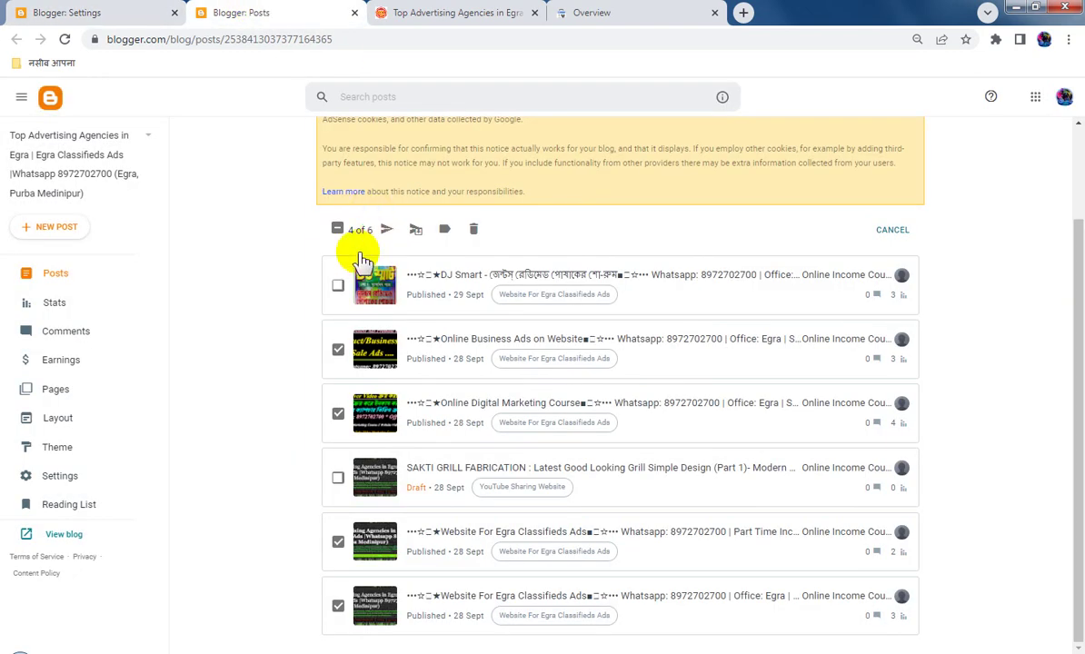
{"action": "left_click", "coordinate": [338, 285]}
{"action": "right_click", "coordinate": [881, 284]}
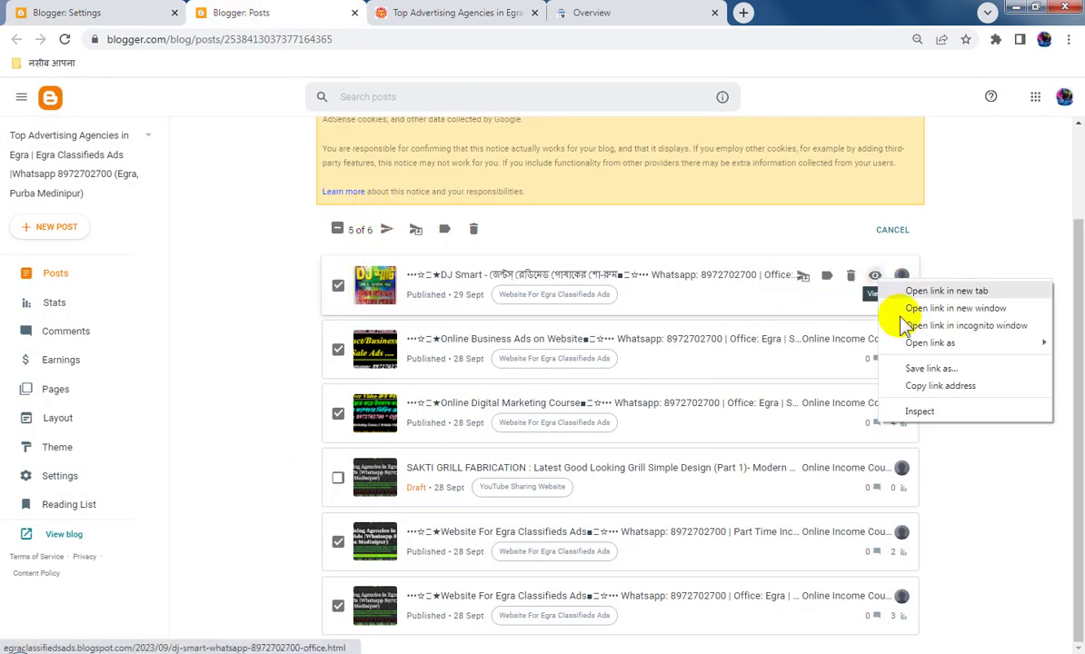
{"action": "left_click", "coordinate": [928, 379]}
{"action": "left_click", "coordinate": [116, 11]}
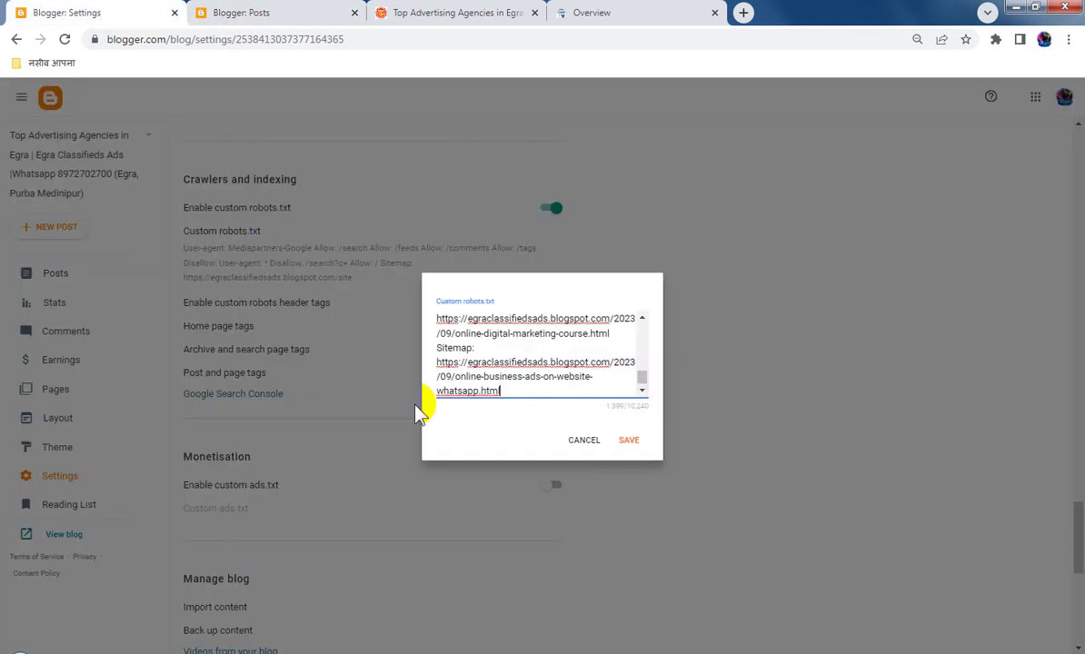
Append a "Sitemap:" entry with the copied DJ Smart post link and try to save the custom robots.txt
{"action": "key", "text": "Return"}
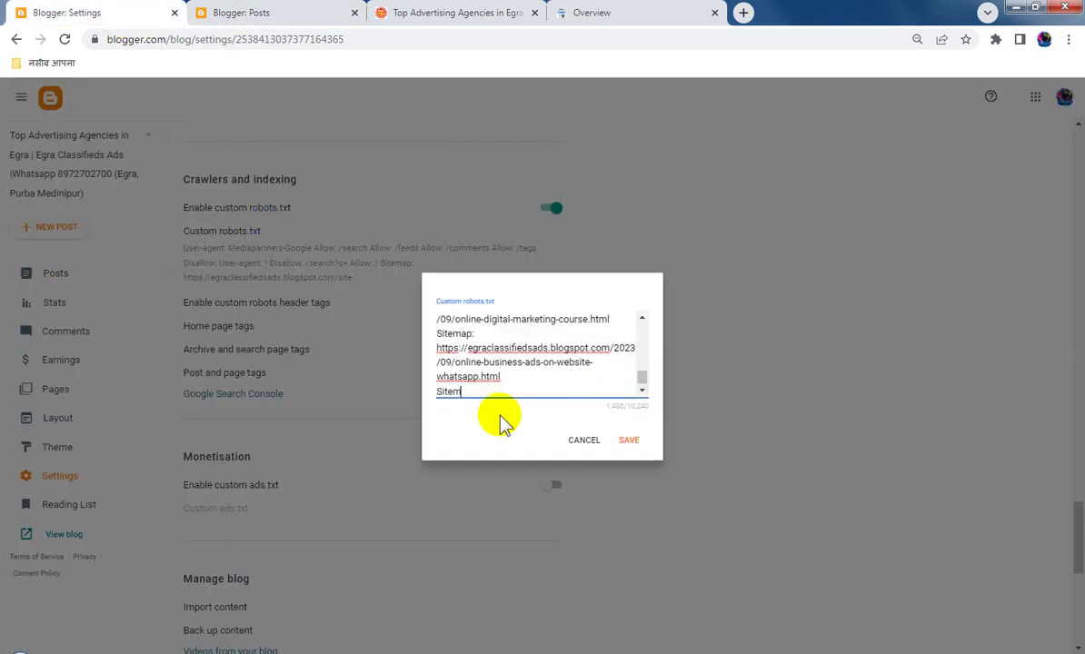
{"action": "type", "text": "Sitemap:"}
{"action": "key", "text": "Return"}
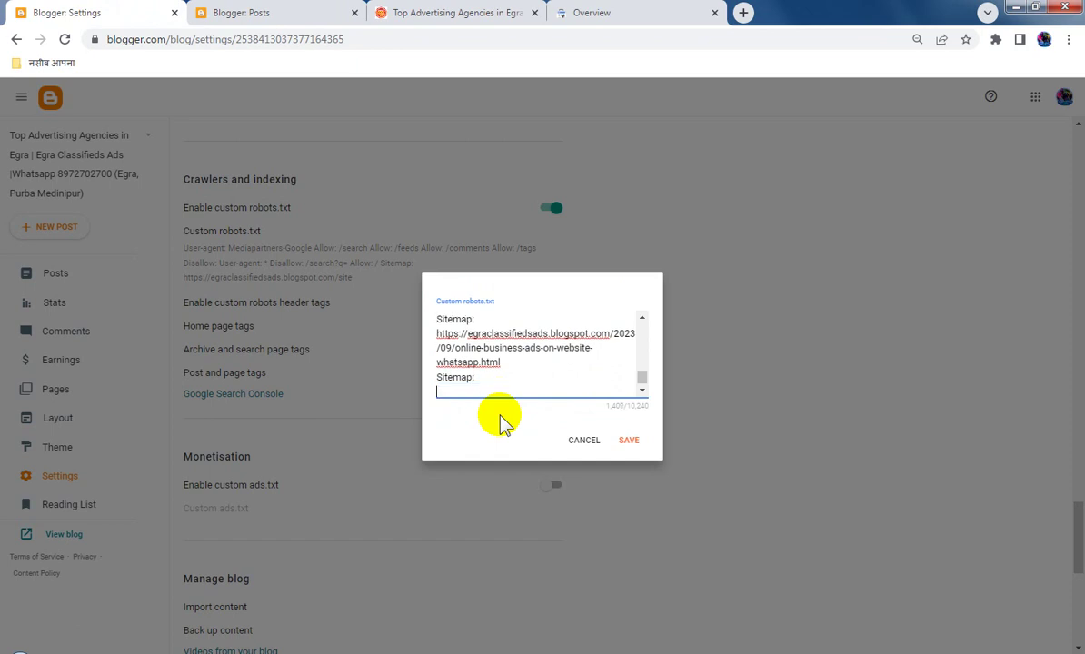
{"action": "key", "text": "ctrl+v"}
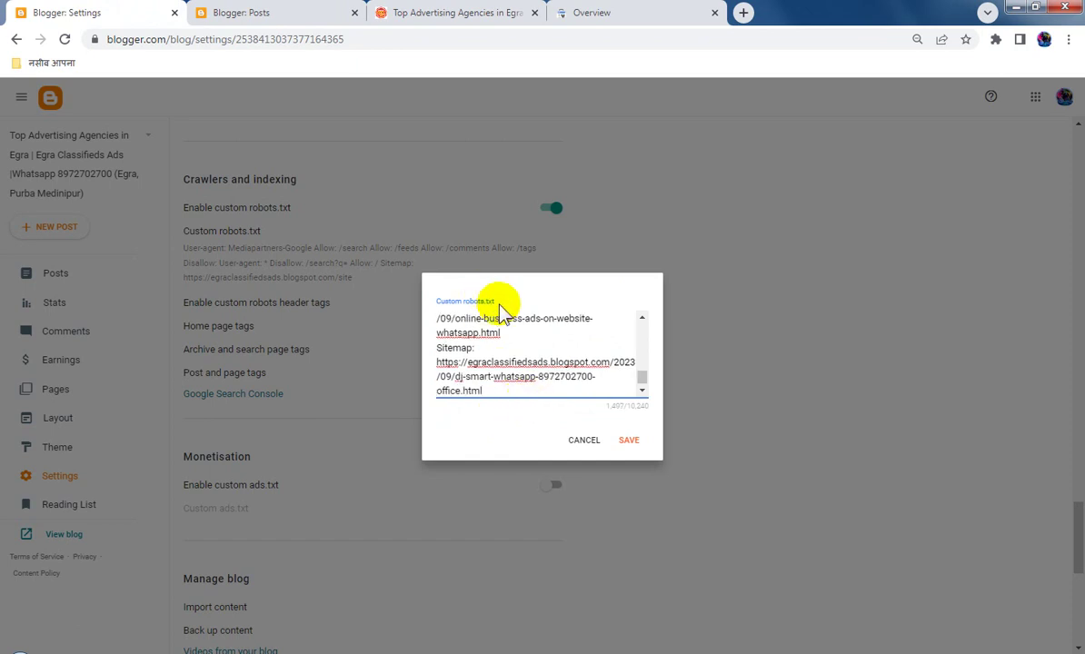
{"action": "left_click", "coordinate": [496, 302]}
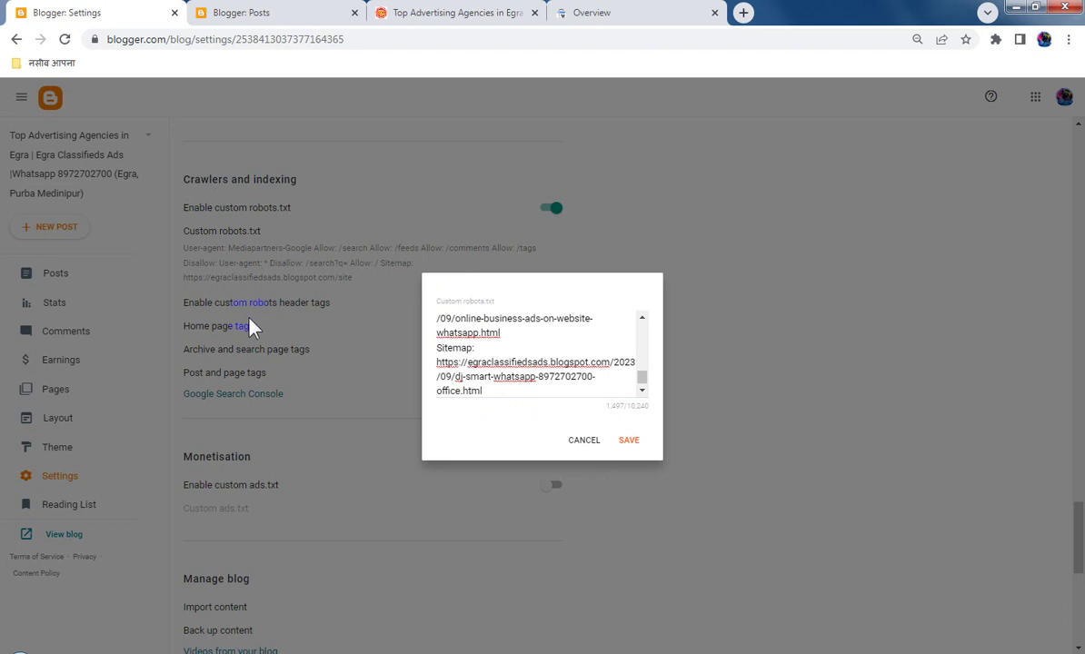
{"action": "left_click", "coordinate": [636, 441]}
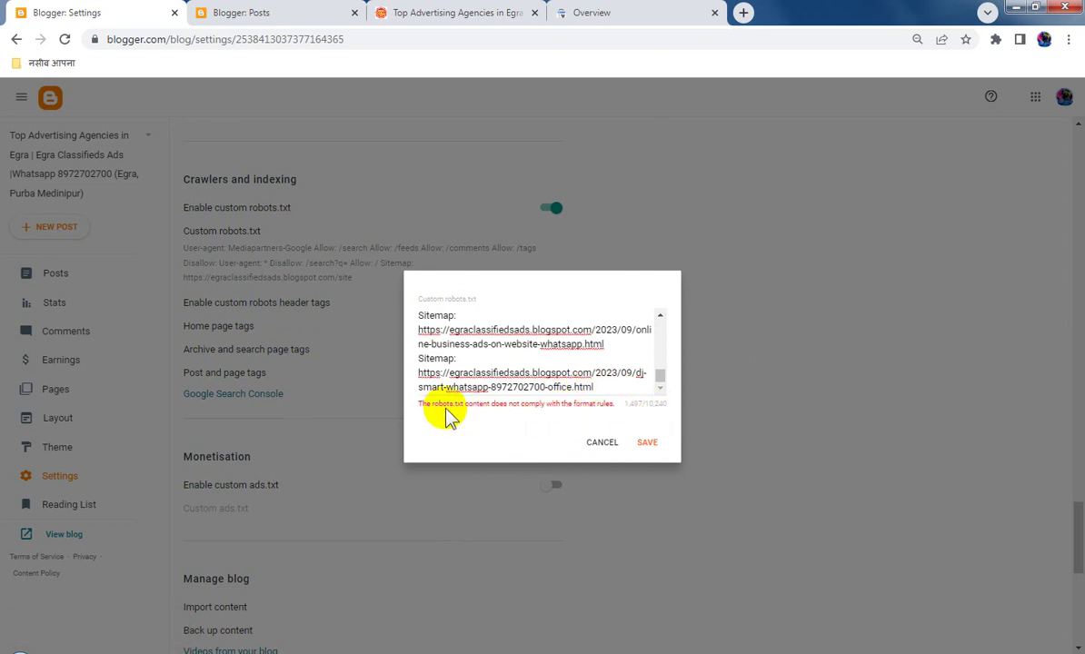
{"action": "left_click", "coordinate": [598, 374]}
{"action": "left_click_drag", "start_coordinate": [597, 373], "coordinate": [641, 441]}
{"action": "key", "text": "BackSpace"}
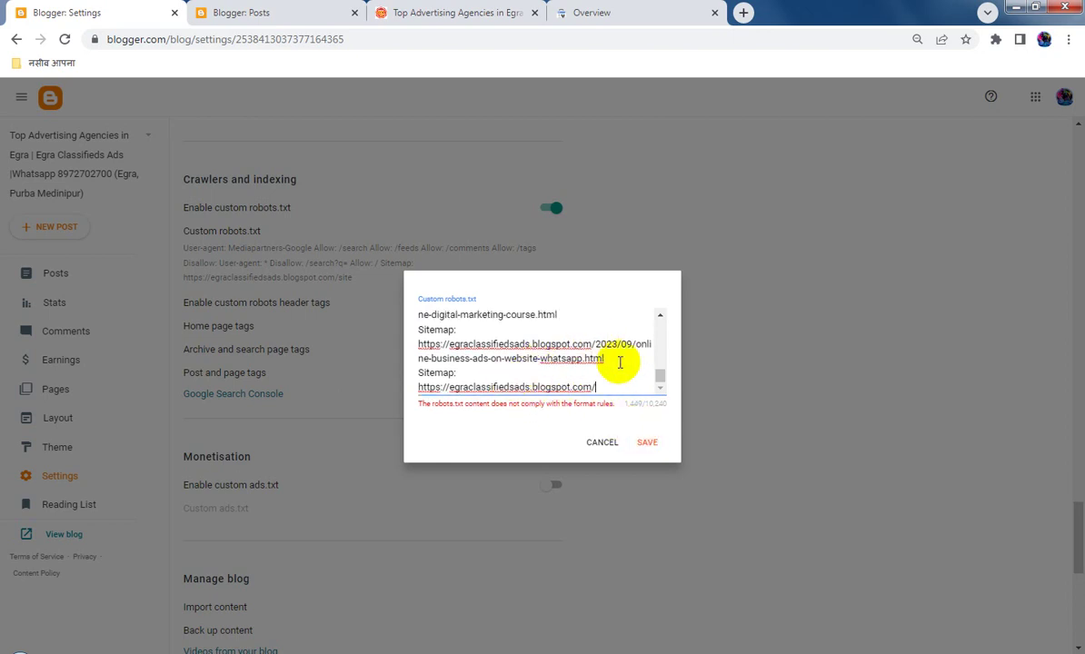
{"action": "scroll", "coordinate": [613, 361], "scroll_direction": "up", "scroll_amount": 1}
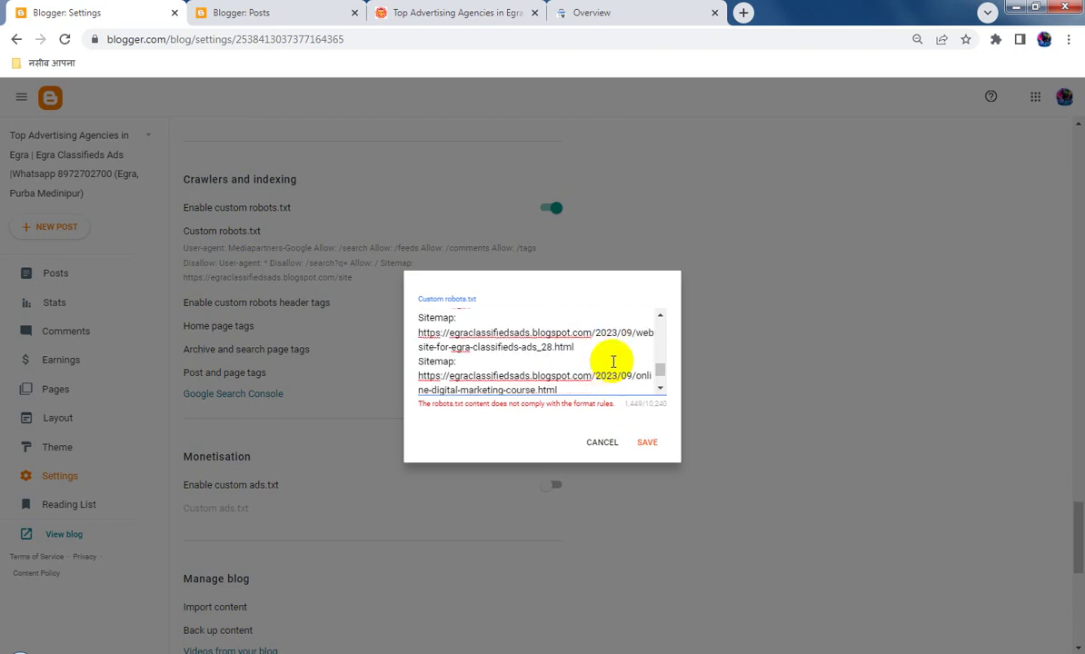
Delete every sitemap entry after the one for website-for-egra-classifieds-ads.html from the custom robots.txt
{"action": "scroll", "coordinate": [613, 359], "scroll_direction": "up", "scroll_amount": 2}
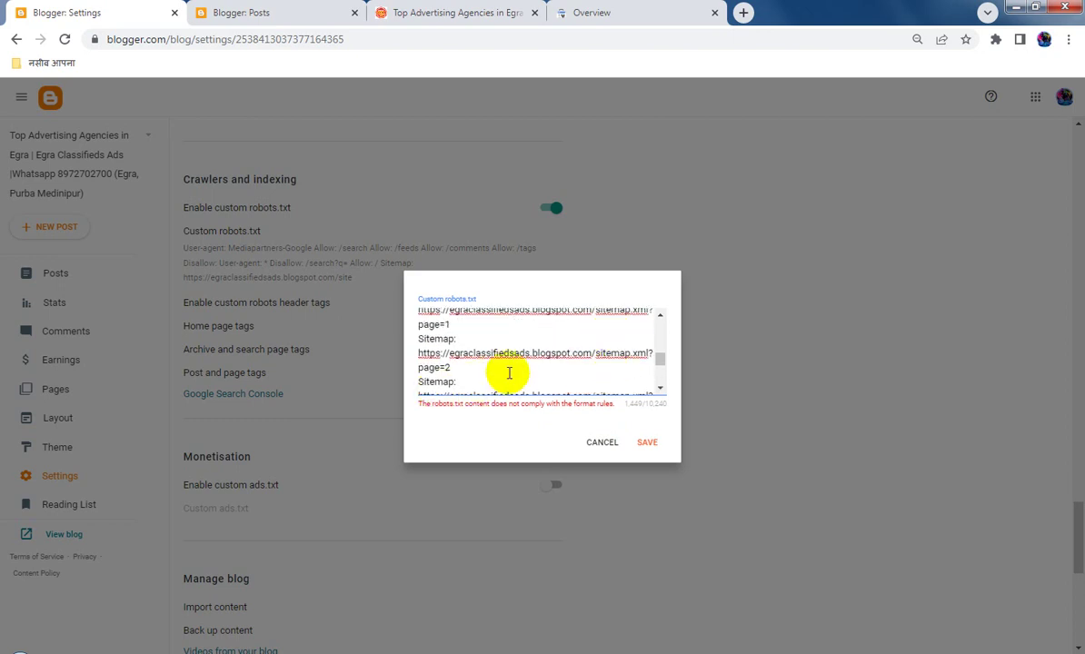
{"action": "scroll", "coordinate": [508, 373], "scroll_direction": "down", "scroll_amount": 1}
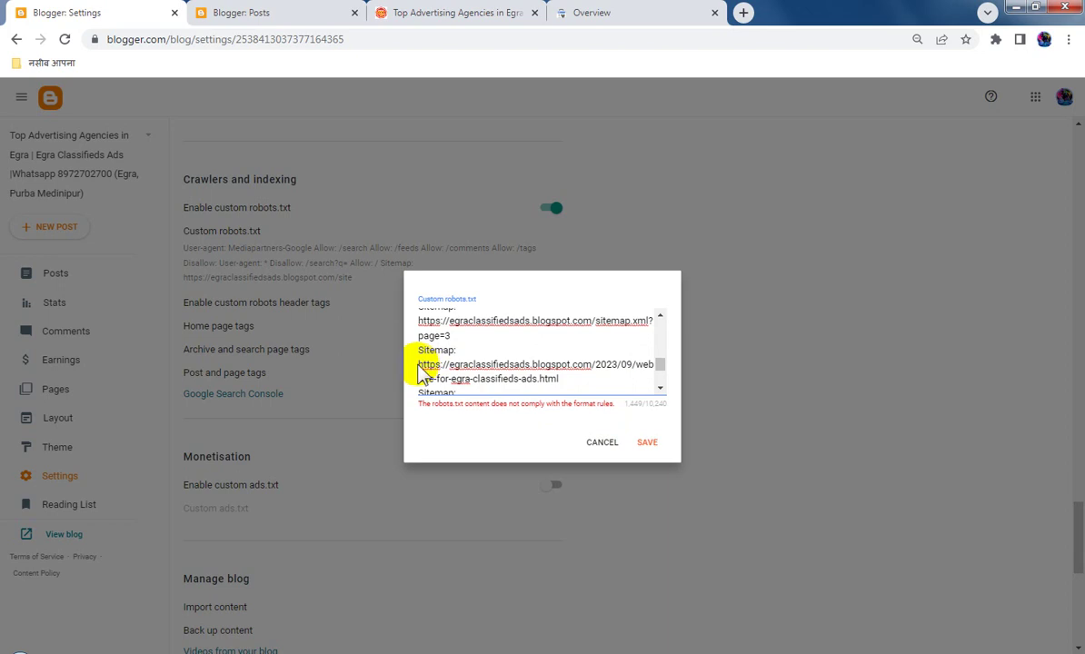
{"action": "left_click_drag", "start_coordinate": [419, 393], "coordinate": [460, 394]}
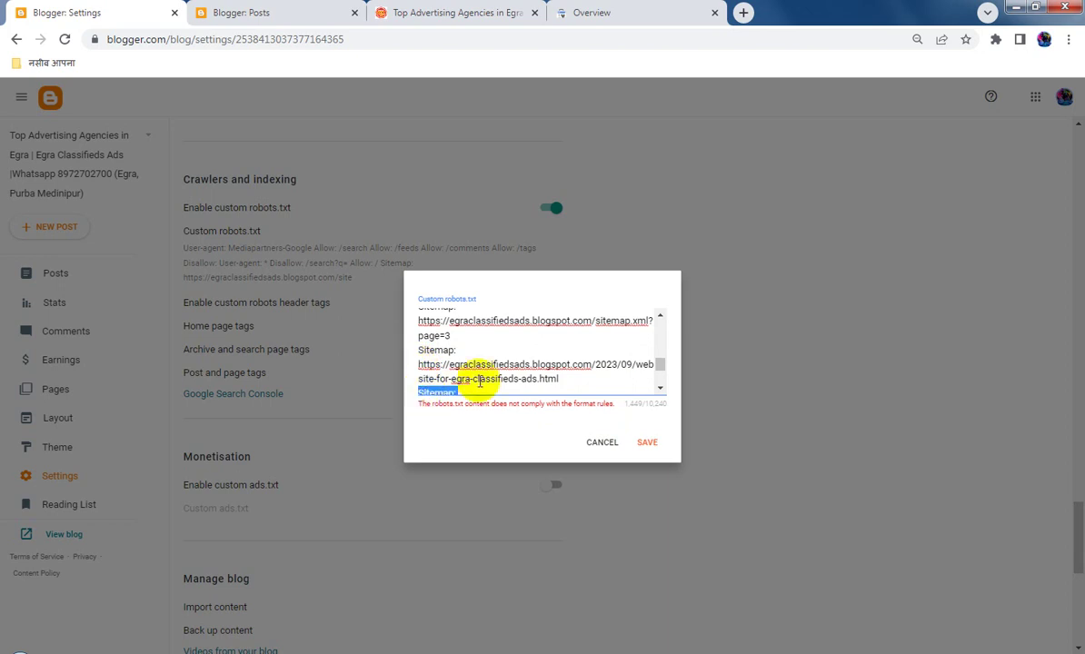
{"action": "key", "text": "BackSpace"}
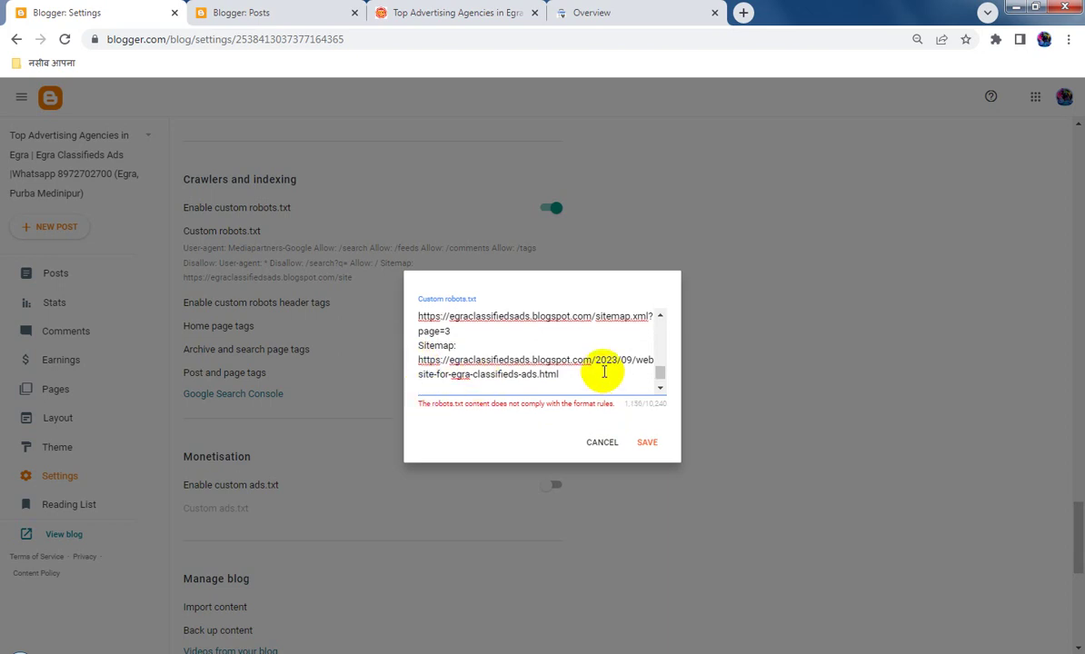
{"action": "key", "text": "BackSpace"}
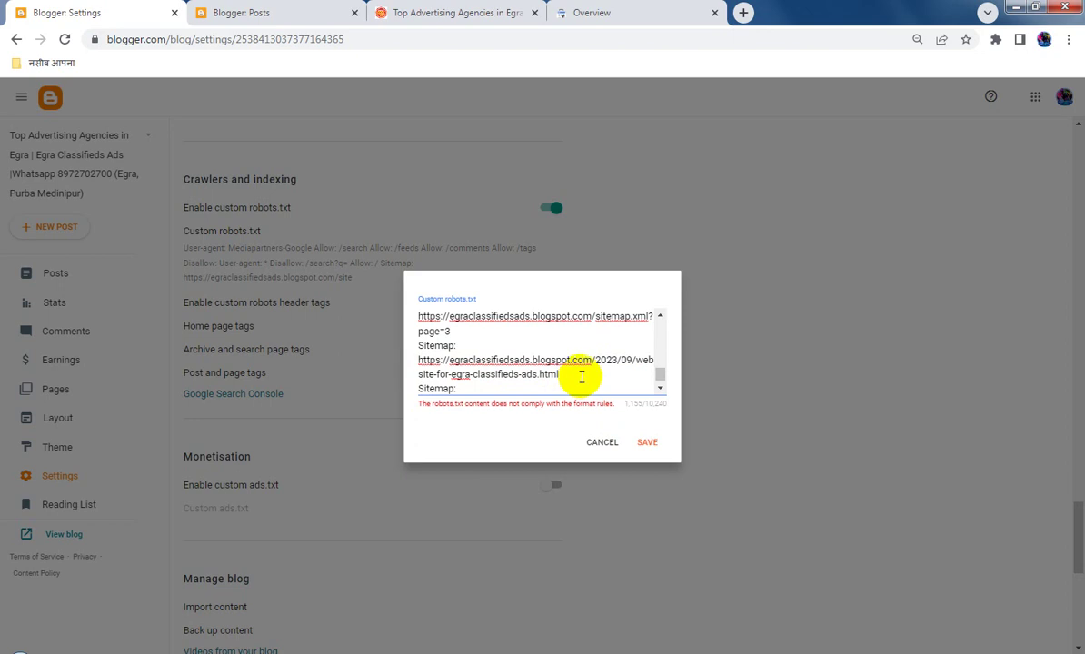
{"action": "key", "text": "Delete"}
{"action": "key", "text": "Delete"}
{"action": "key", "text": "Delete"}
{"action": "key", "text": "Delete"}
{"action": "key", "text": "Delete"}
{"action": "key", "text": "Delete"}
{"action": "key", "text": "Delete"}
{"action": "key", "text": "Delete"}
{"action": "key", "text": "Delete"}
{"action": "key", "text": "Delete"}
{"action": "key", "text": "Delete"}
{"action": "key", "text": "Delete"}
{"action": "key", "text": "Delete"}
{"action": "key", "text": "Delete"}
{"action": "key", "text": "Delete"}
{"action": "key", "text": "Delete"}
{"action": "key", "text": "Delete"}
{"action": "key", "text": "Delete"}
{"action": "key", "text": "Delete"}
{"action": "key", "text": "Delete"}
{"action": "key", "text": "Delete"}
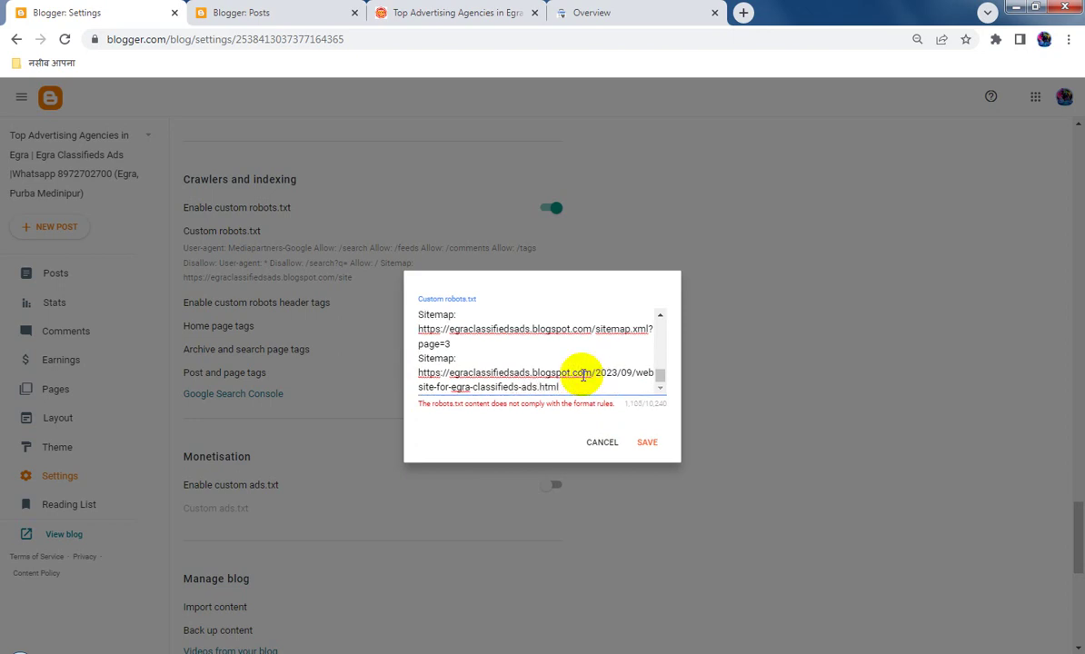
{"action": "left_click_drag", "start_coordinate": [597, 373], "coordinate": [634, 430]}
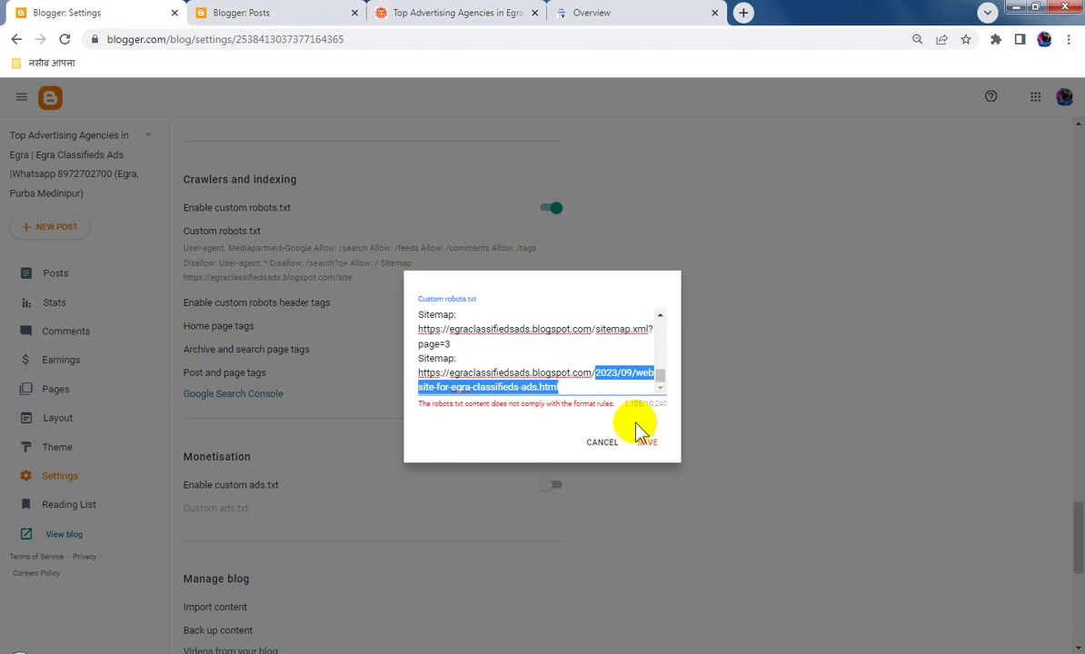
{"action": "key", "text": "BackSpace"}
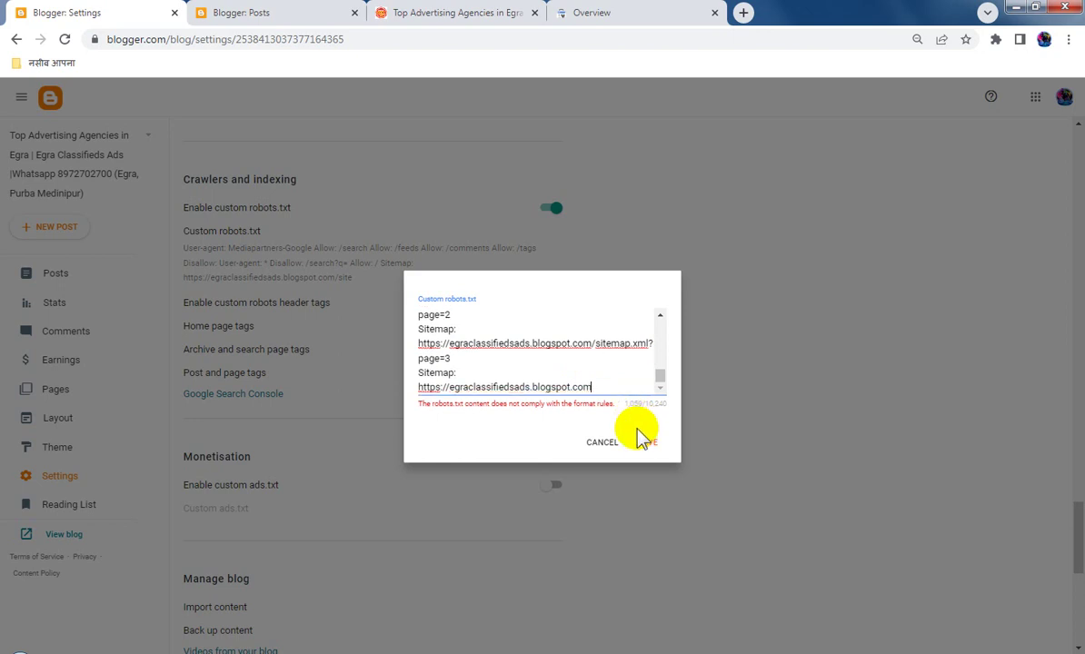
{"action": "left_click", "coordinate": [650, 444]}
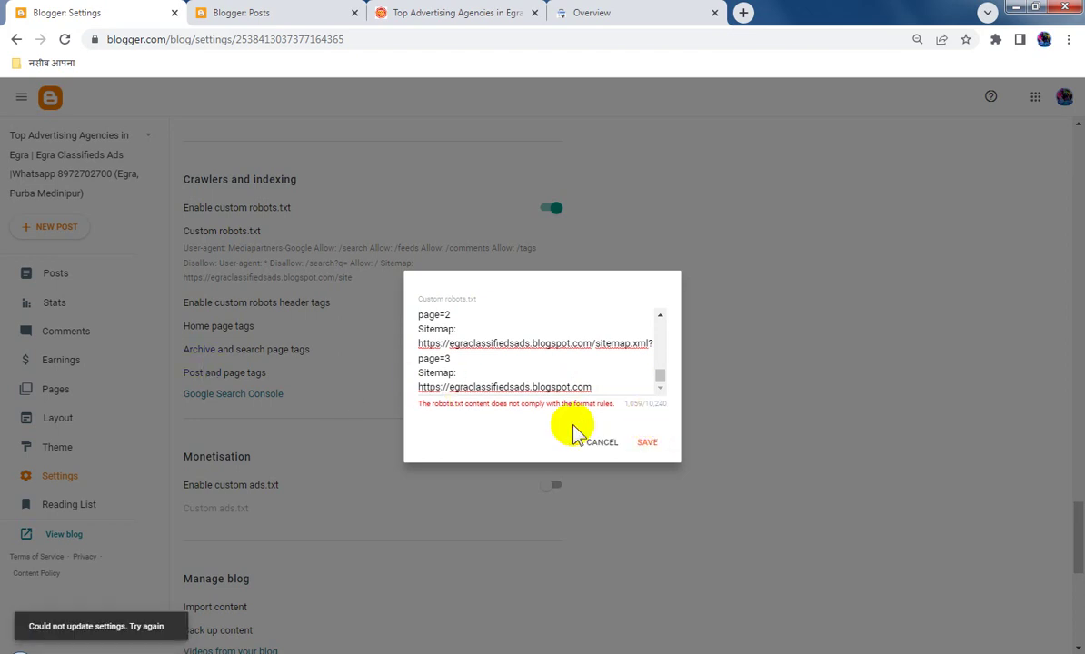
{"action": "left_click", "coordinate": [649, 445]}
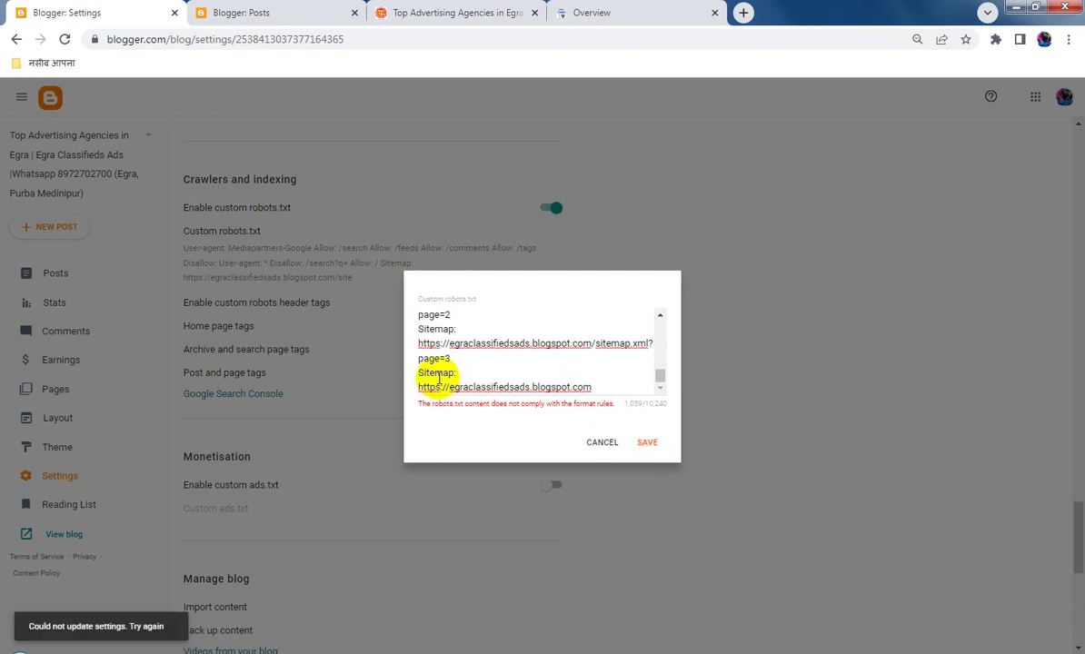
{"action": "left_click", "coordinate": [609, 386]}
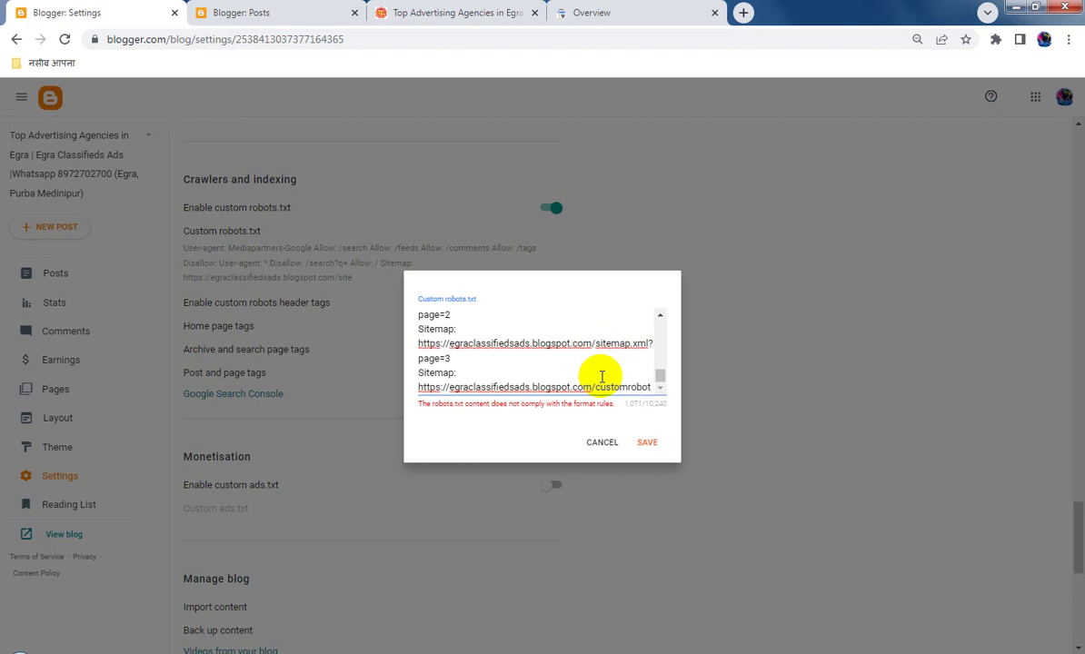
{"action": "type", "text": "s.txt"}
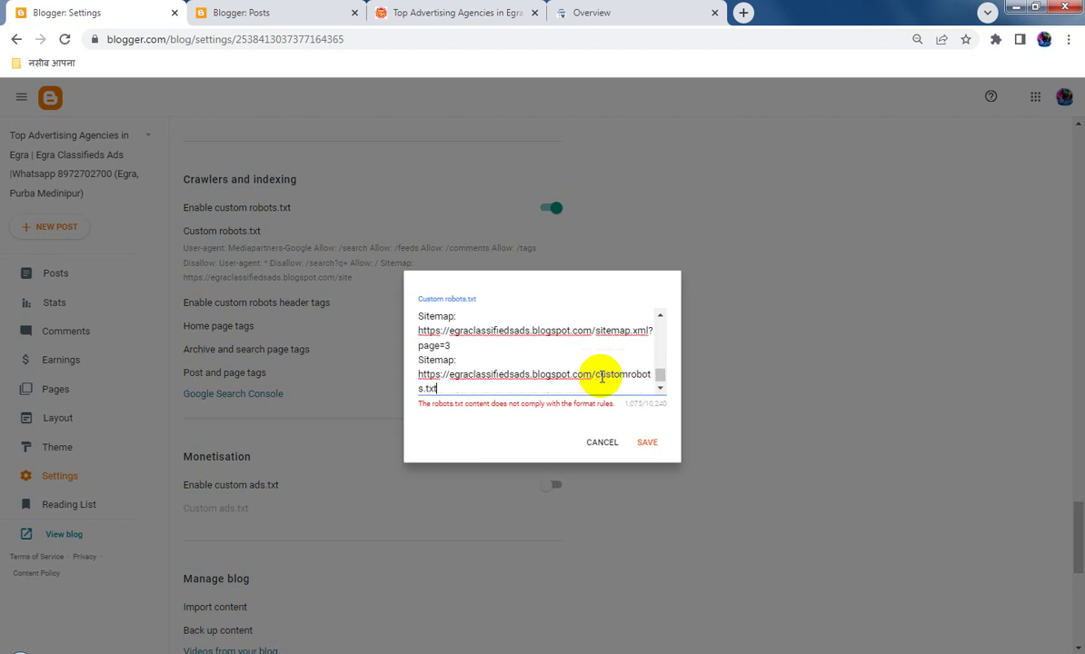
{"action": "left_click", "coordinate": [647, 443]}
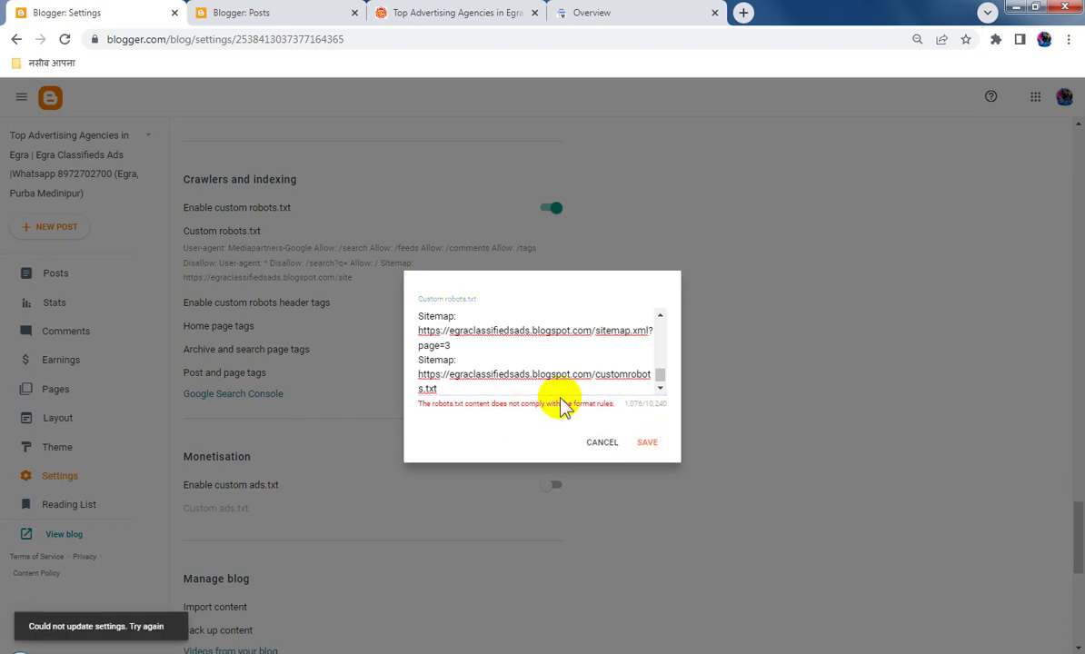
{"action": "left_click", "coordinate": [412, 12]}
{"action": "left_click", "coordinate": [350, 39]}
{"action": "left_click", "coordinate": [356, 39]}
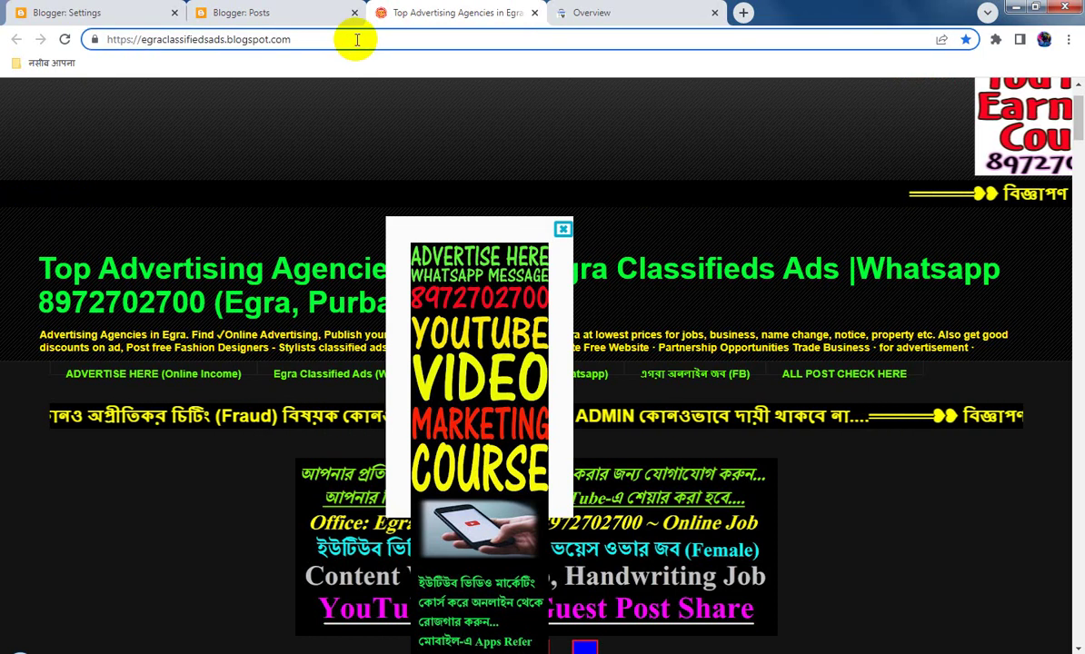
{"action": "type", "text": "/custom"}
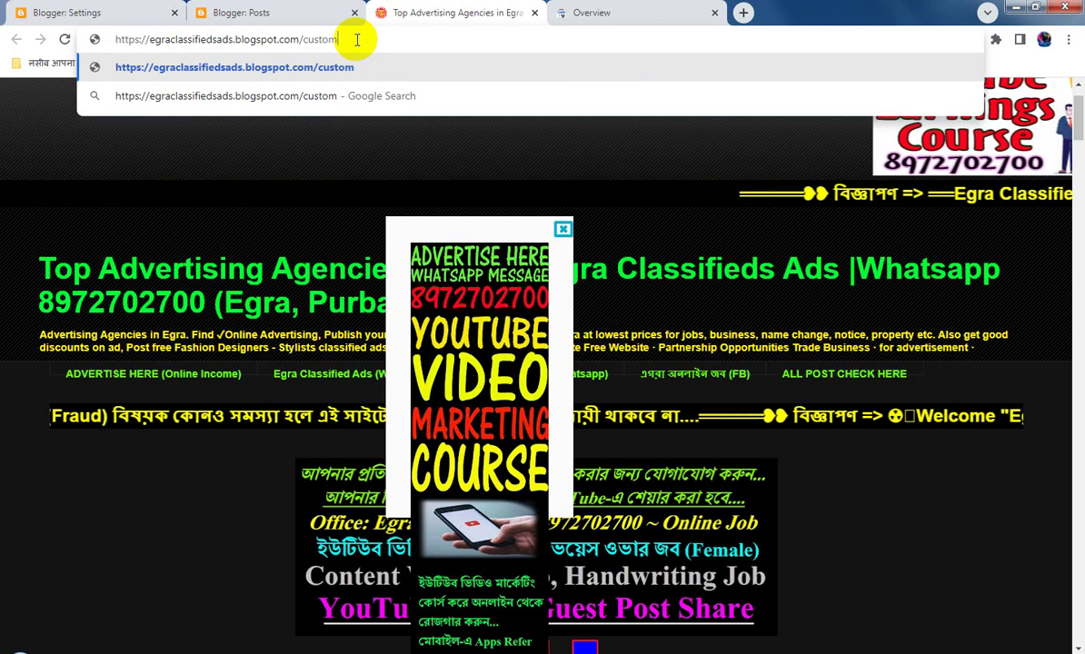
{"action": "type", "text": "robots.txt"}
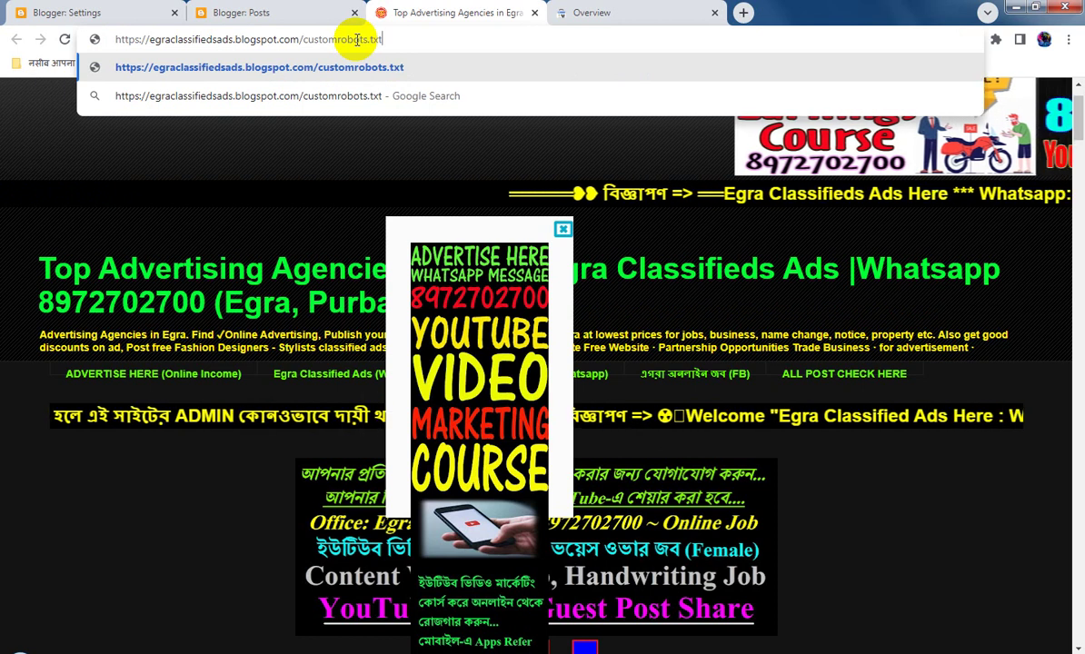
{"action": "key", "text": "Return"}
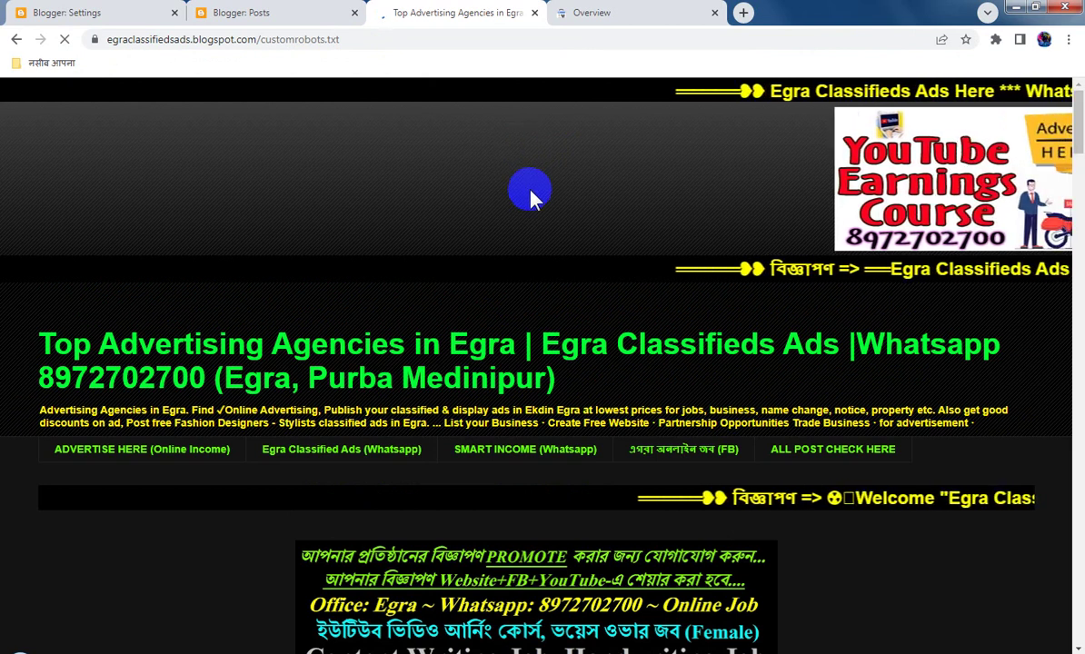
{"action": "left_click", "coordinate": [292, 42]}
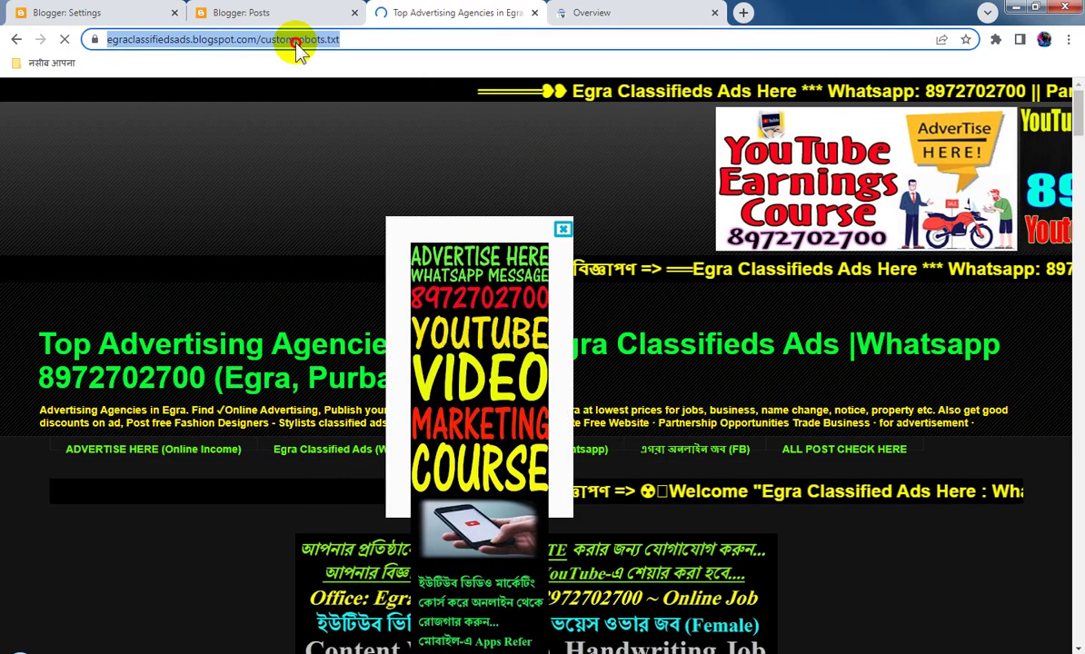
{"action": "left_click", "coordinate": [291, 40]}
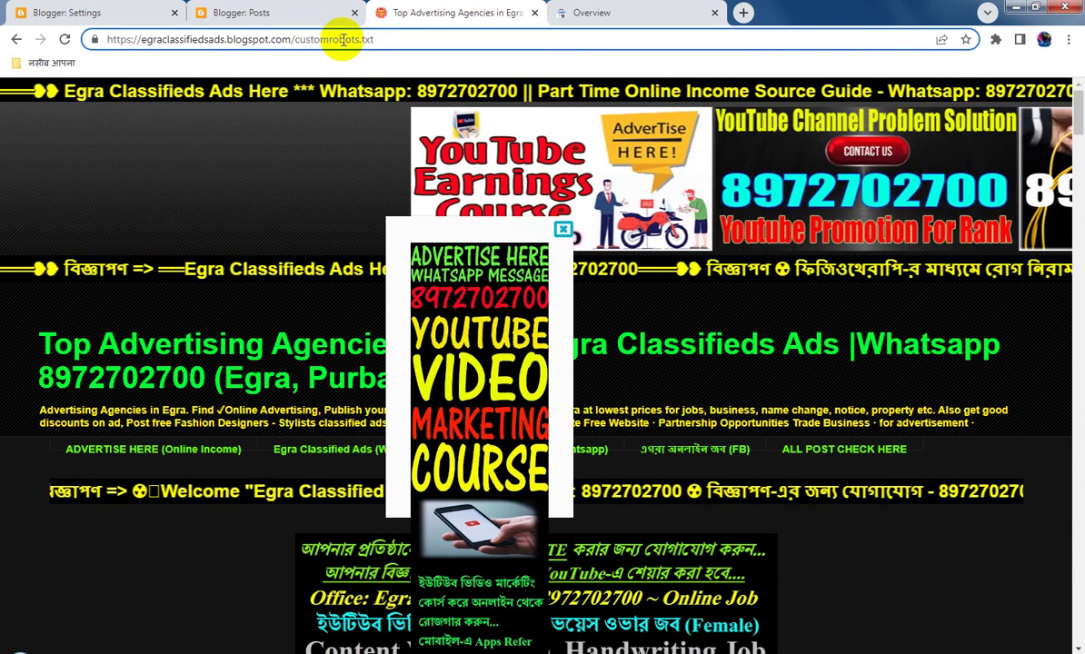
{"action": "left_click", "coordinate": [255, 14]}
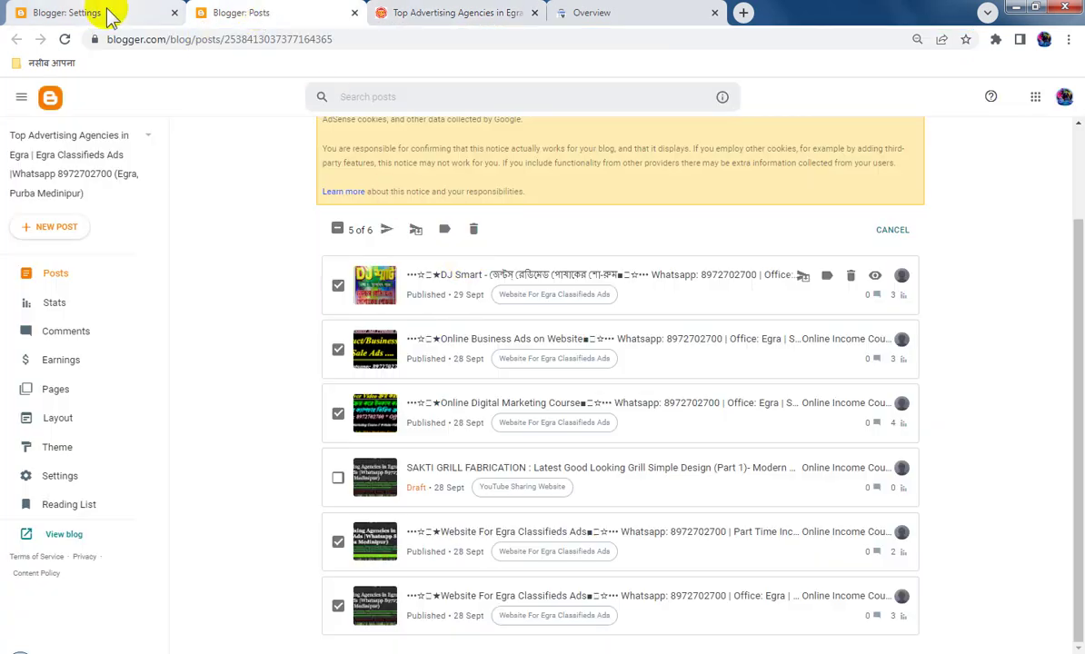
{"action": "left_click", "coordinate": [109, 16]}
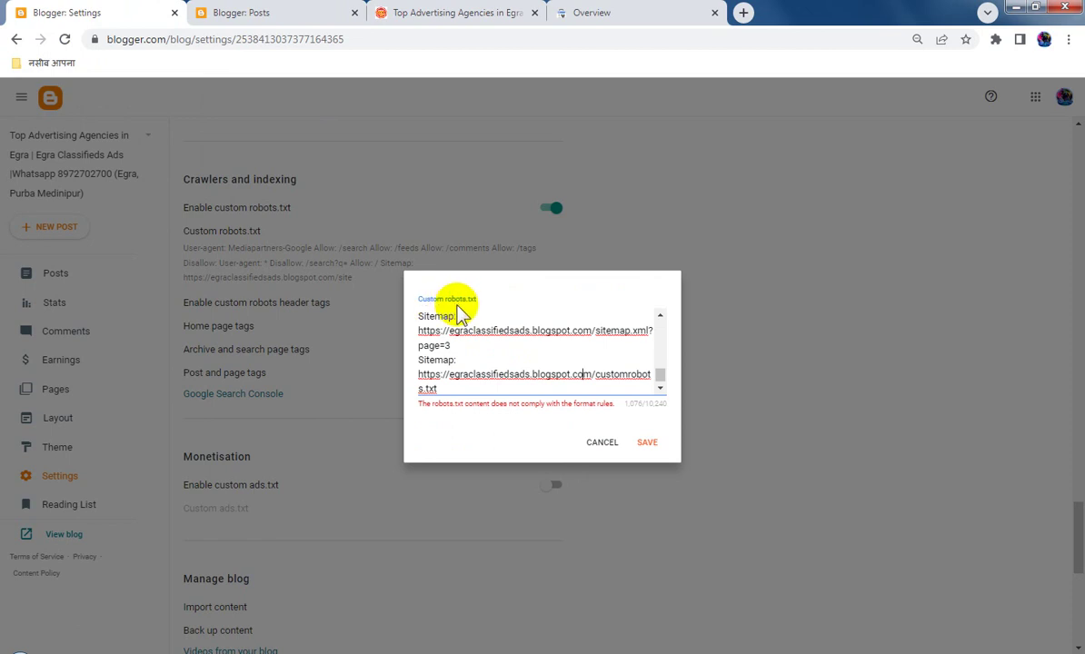
{"action": "left_click", "coordinate": [441, 13]}
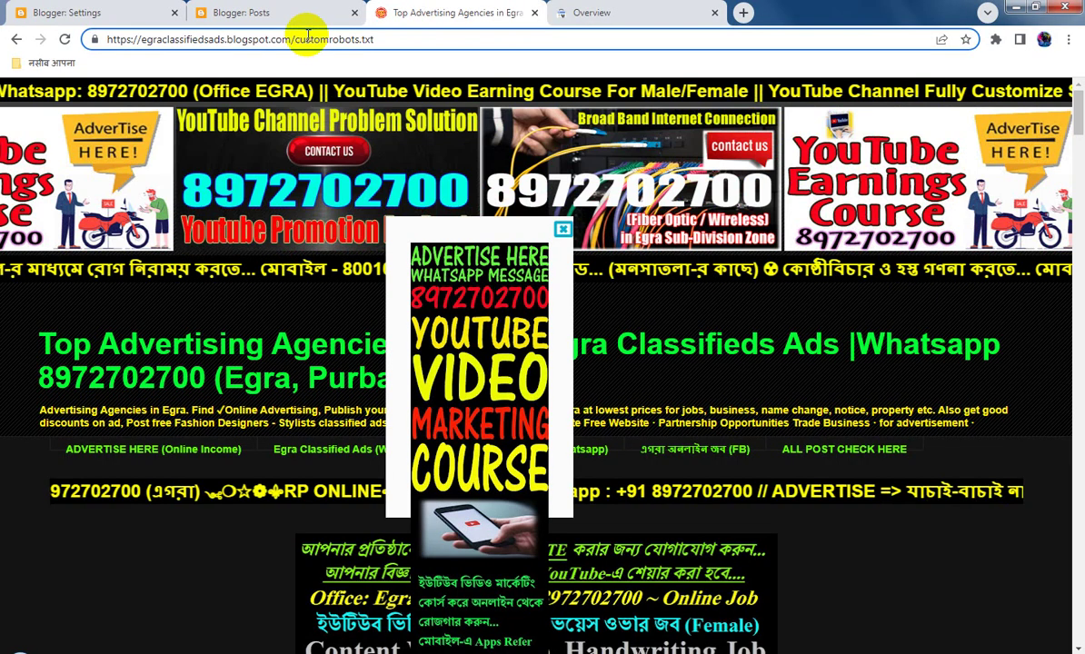
{"action": "left_click_drag", "start_coordinate": [296, 39], "coordinate": [330, 46]}
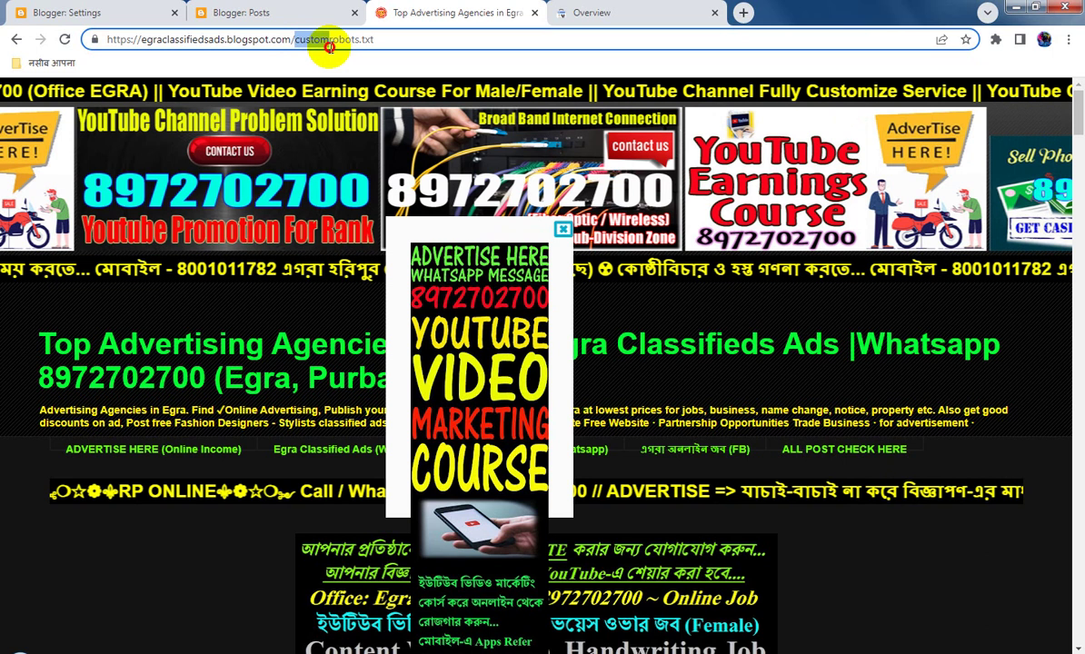
{"action": "key", "text": "BackSpace"}
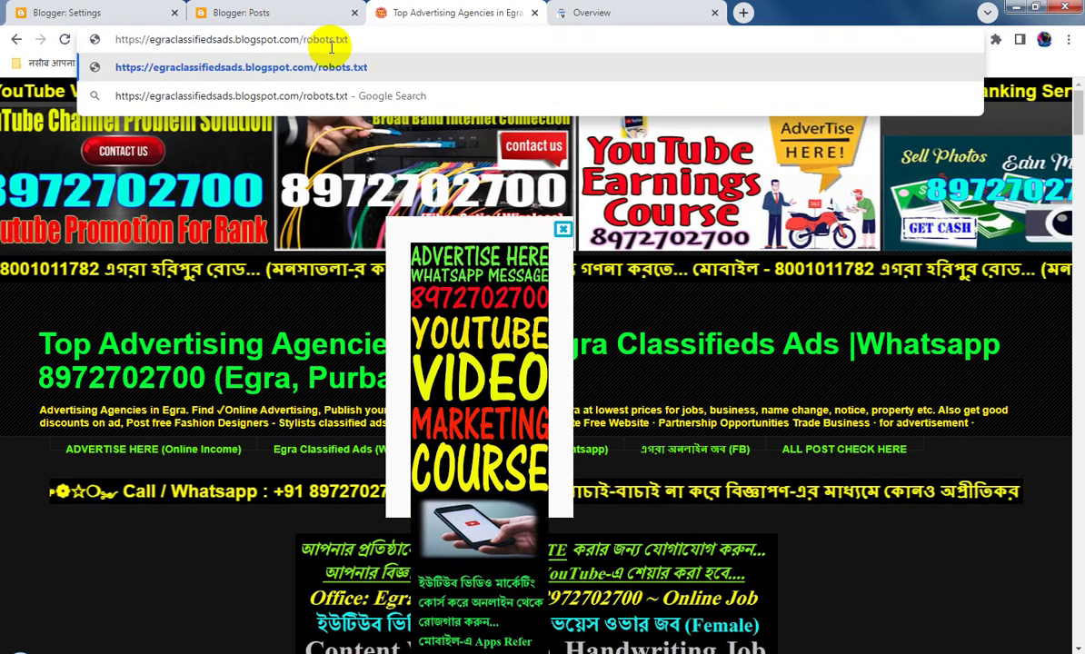
{"action": "key", "text": "Return"}
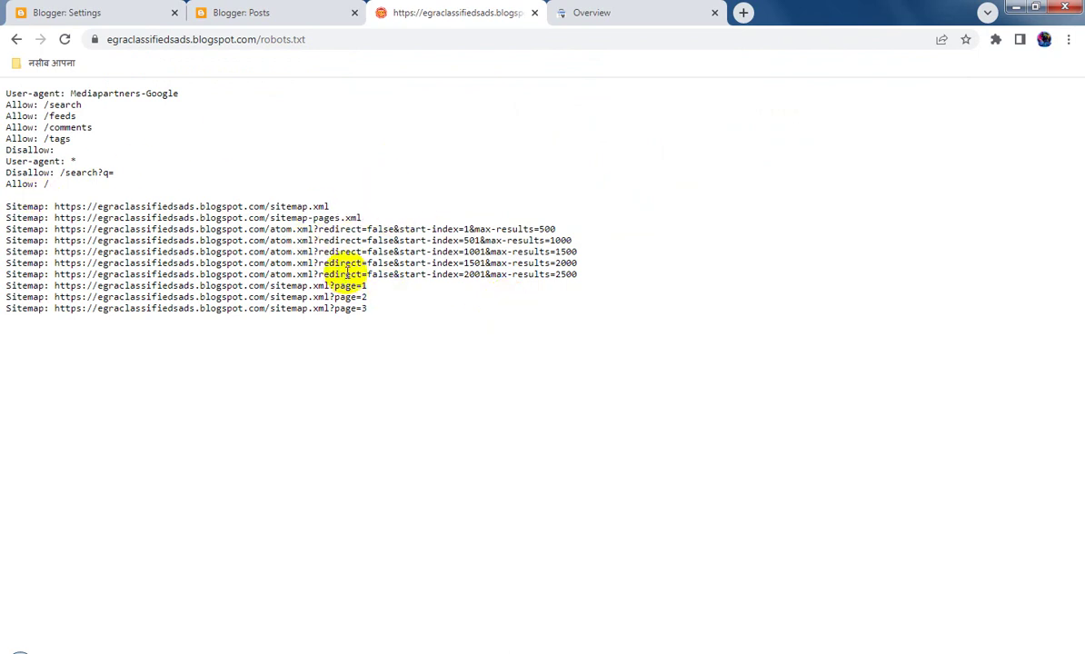
Copy the live robots.txt page's address, replace the last sitemap entry's URL with it, and try to save the custom robots.txt
{"action": "left_click", "coordinate": [261, 39]}
{"action": "left_click", "coordinate": [260, 39]}
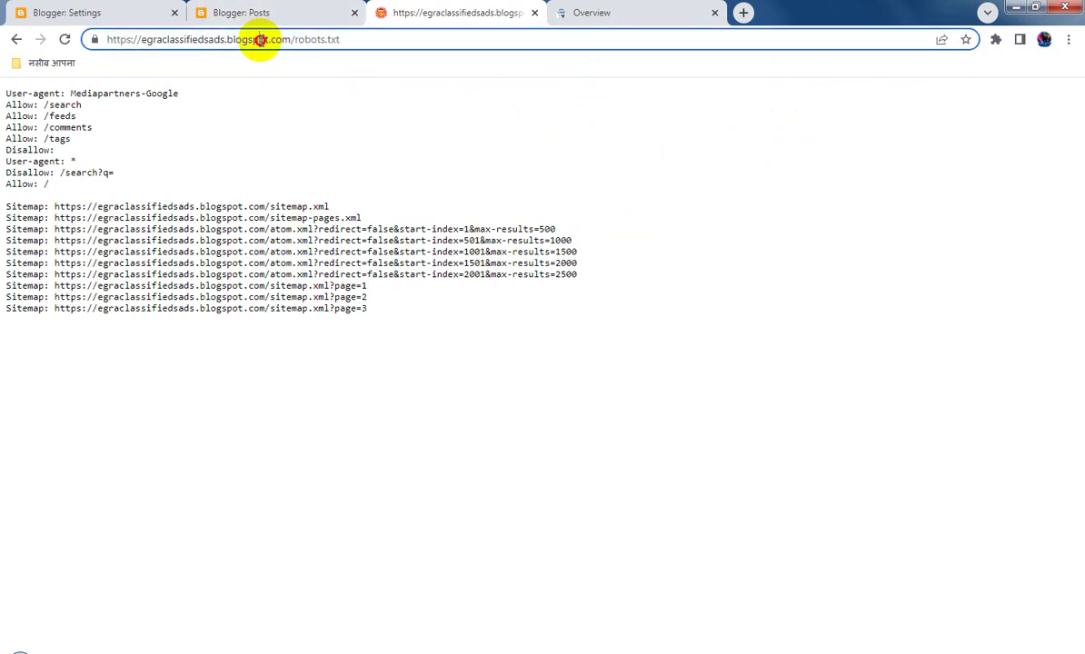
{"action": "key", "text": "ctrl+a"}
{"action": "key", "text": "ctrl+c"}
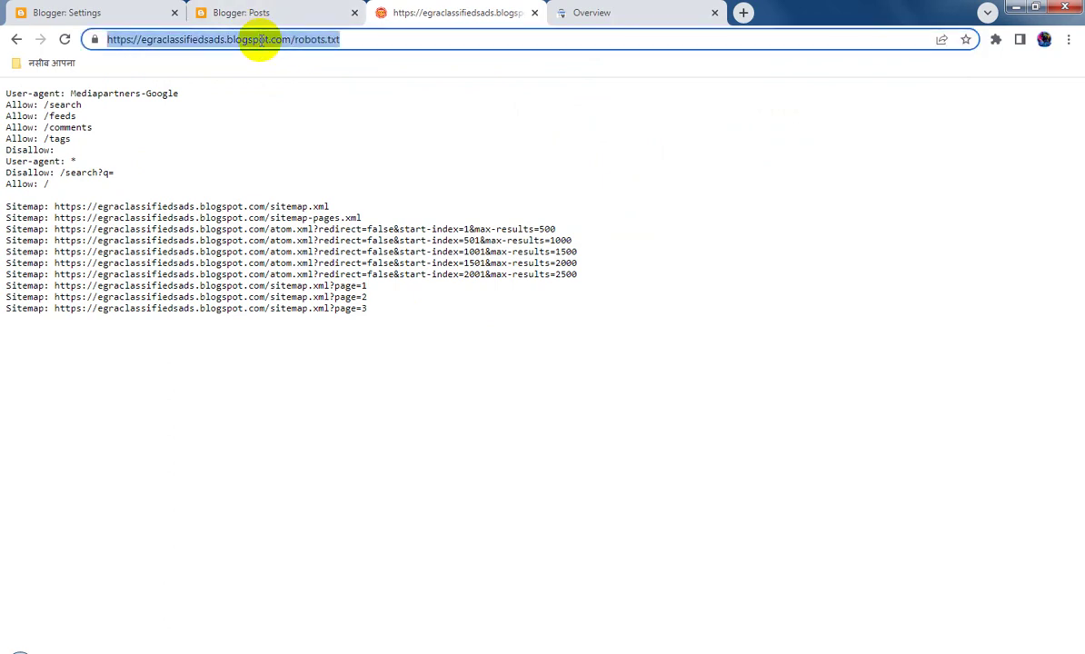
{"action": "left_click", "coordinate": [116, 11]}
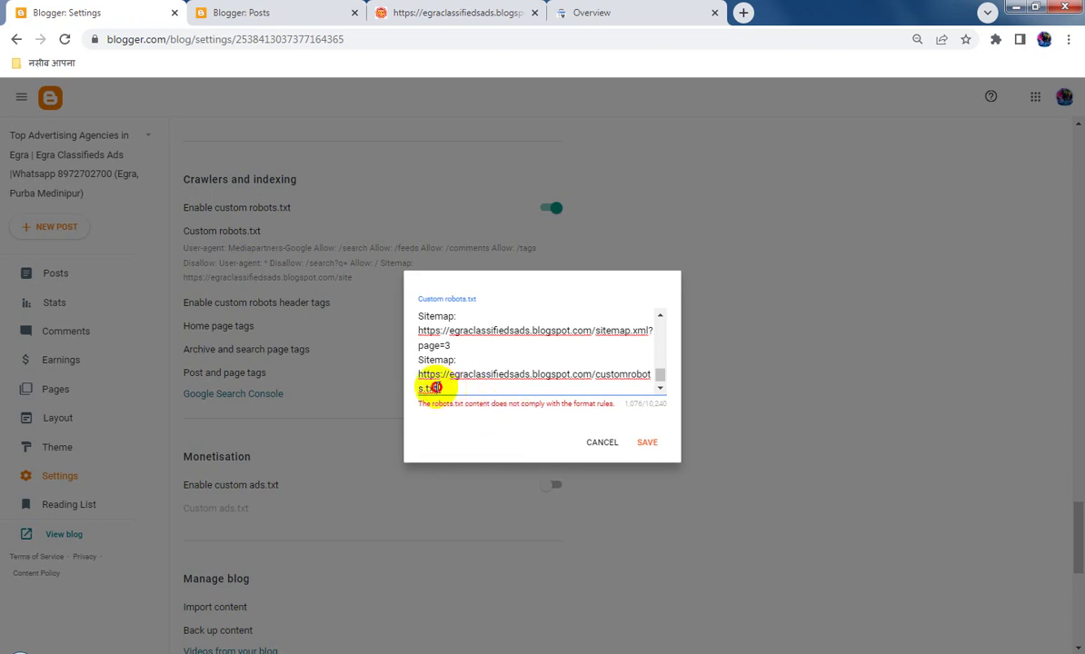
{"action": "left_click_drag", "start_coordinate": [438, 388], "coordinate": [416, 374]}
{"action": "key", "text": "ctrl+v"}
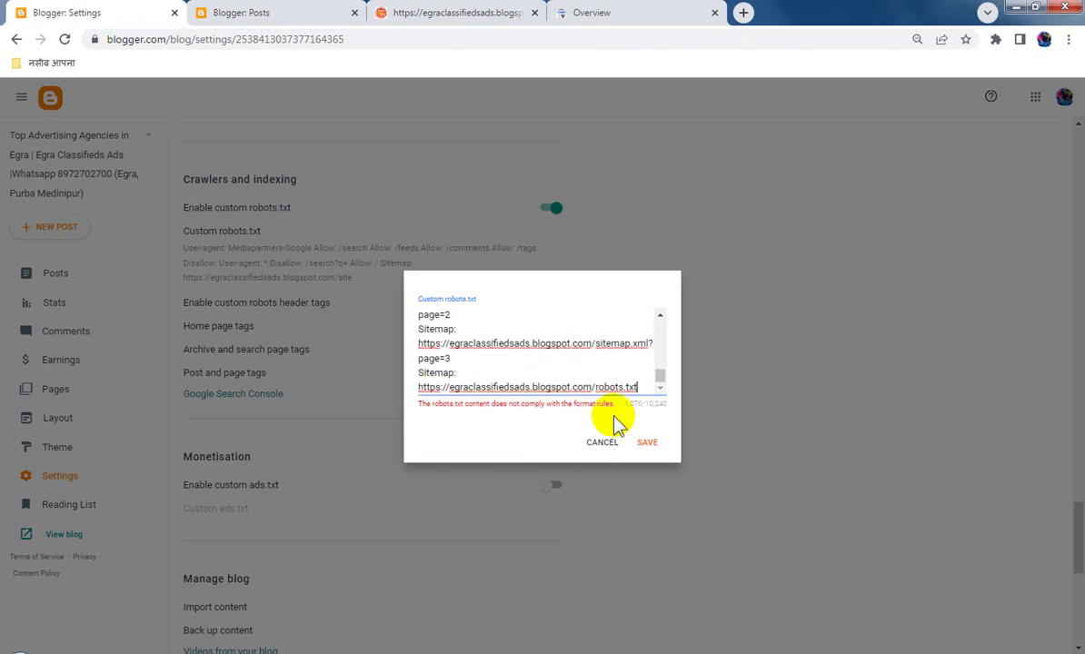
{"action": "left_click", "coordinate": [649, 443]}
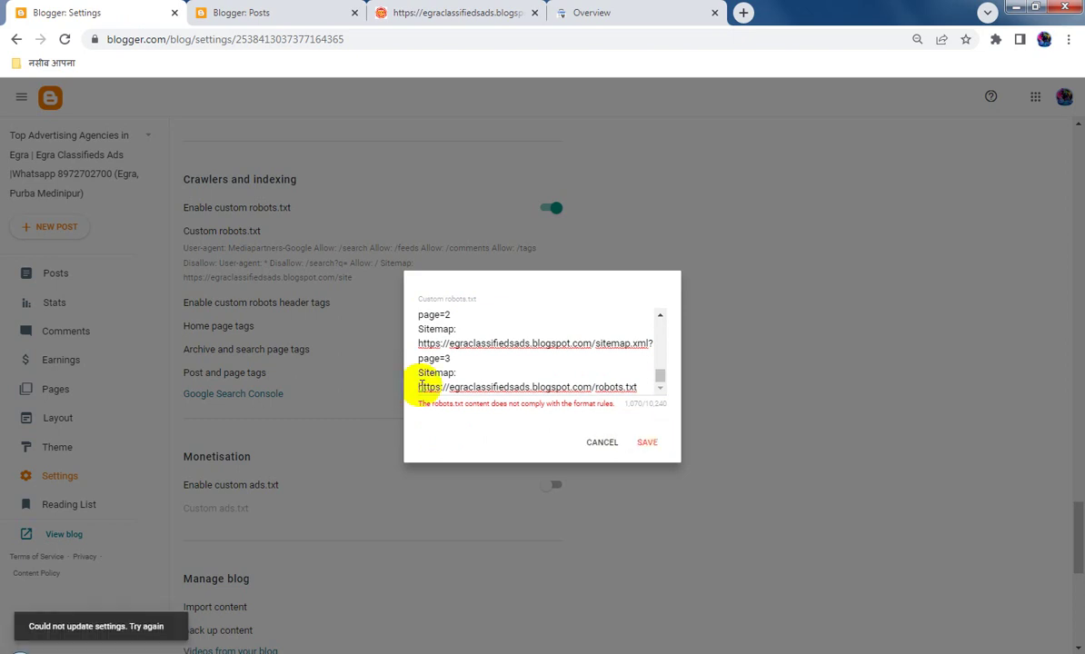
Delete the last sitemap entry so the custom robots.txt ends with sitemap.xml?page=3, and save it
{"action": "left_click_drag", "start_coordinate": [420, 373], "coordinate": [747, 414]}
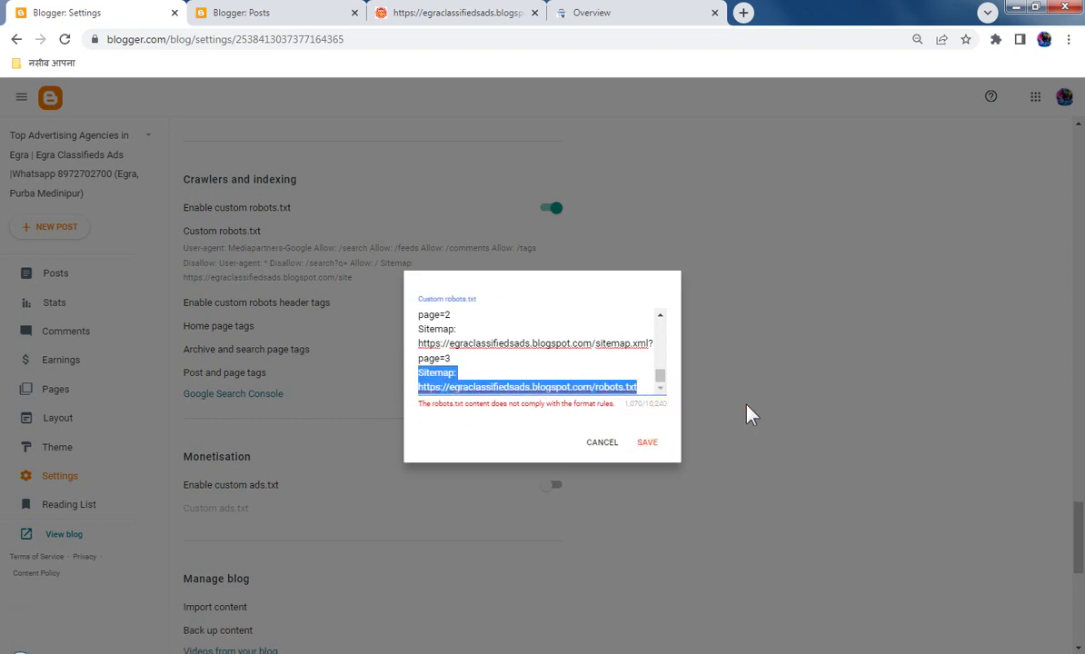
{"action": "key", "text": "BackSpace"}
{"action": "key", "text": "BackSpace"}
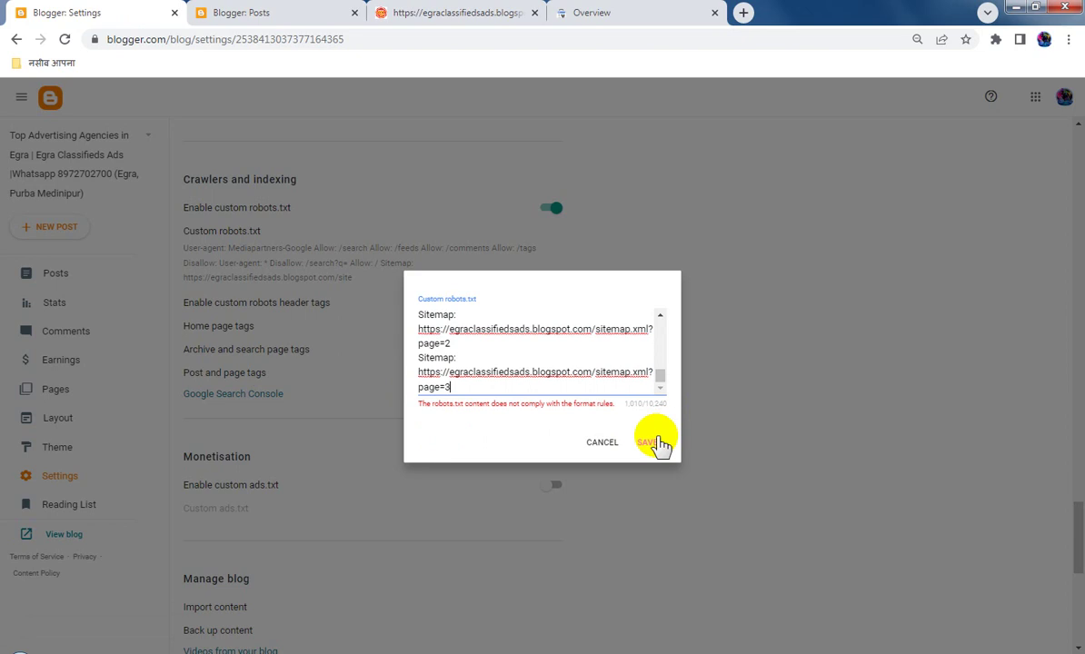
{"action": "left_click", "coordinate": [649, 442]}
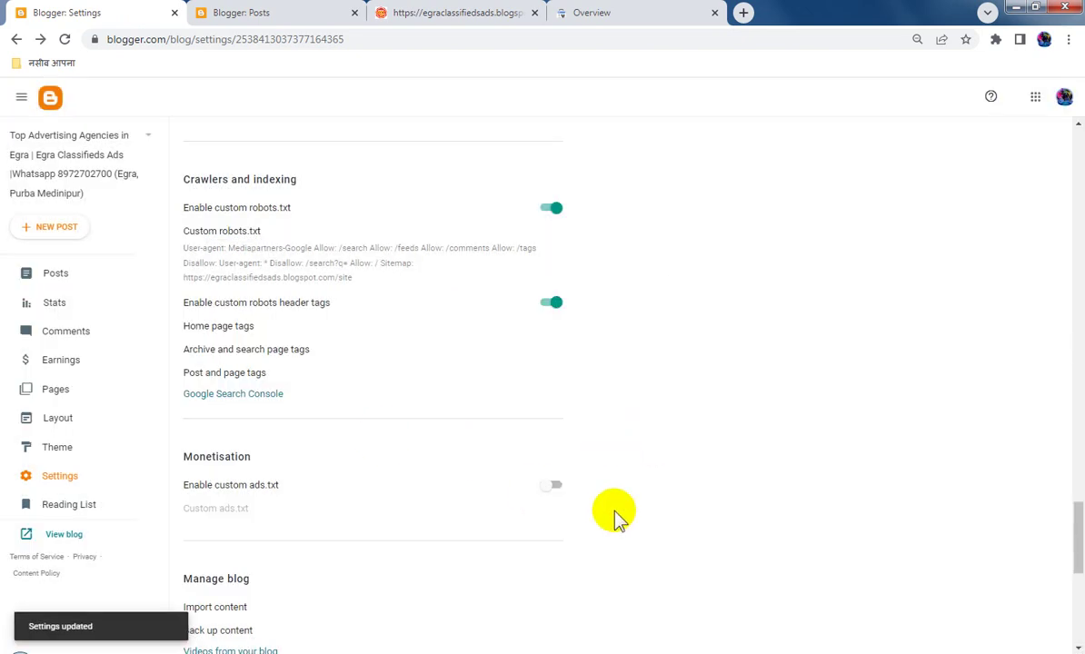
Return to the blog's posts list and reload it
{"action": "scroll", "coordinate": [616, 516], "scroll_direction": "up", "scroll_amount": 3}
{"action": "scroll", "coordinate": [618, 514], "scroll_direction": "down", "scroll_amount": 3}
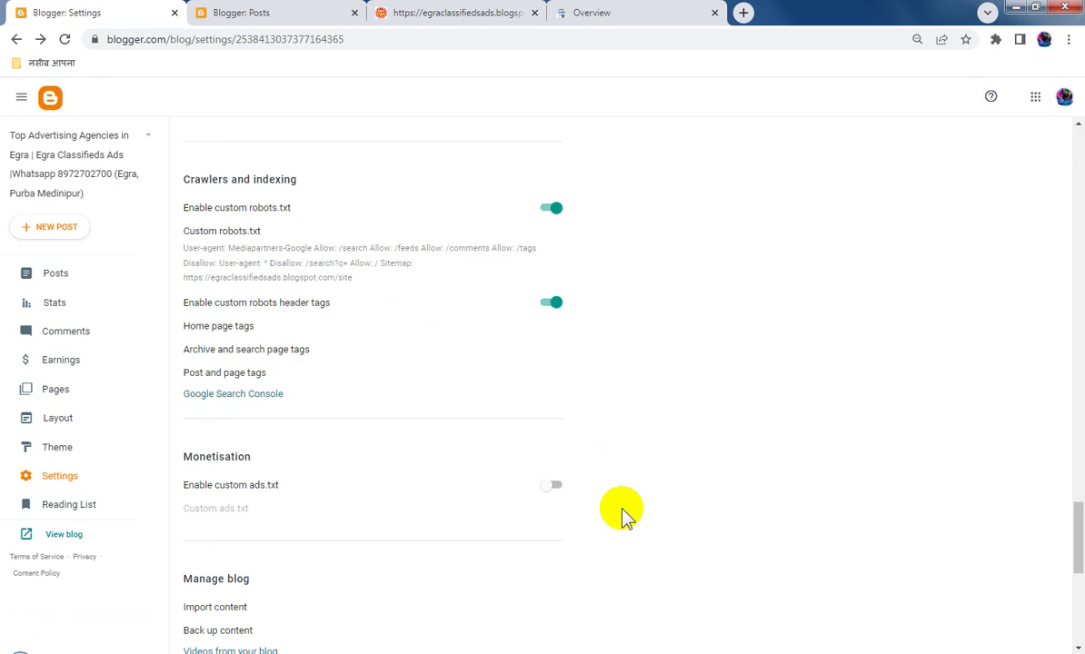
{"action": "scroll", "coordinate": [622, 515], "scroll_direction": "down", "scroll_amount": 1}
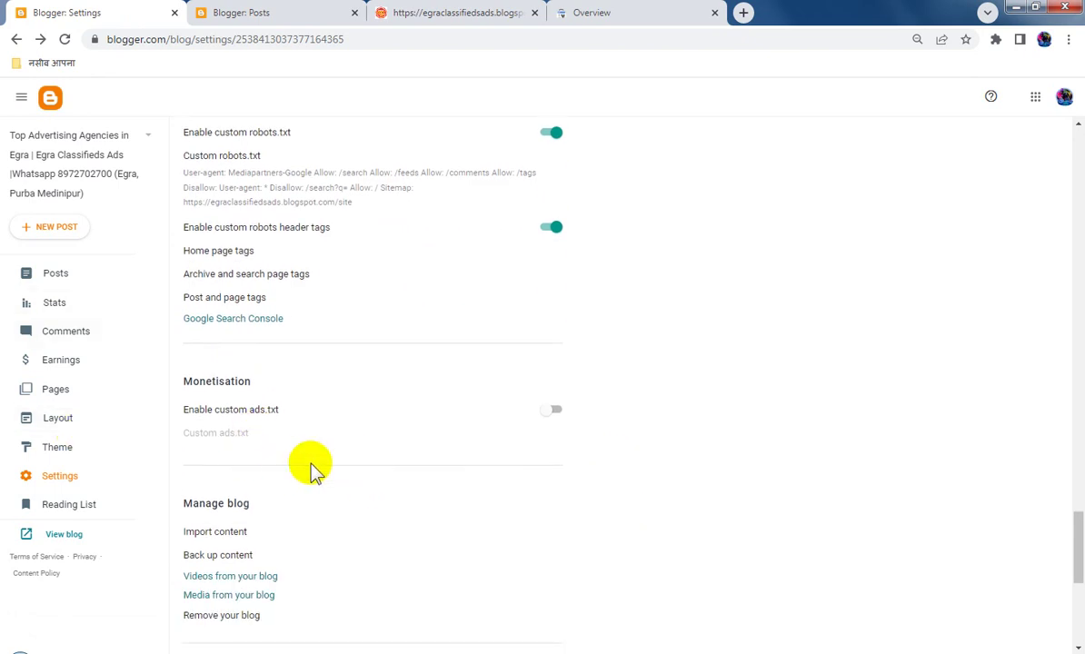
{"action": "scroll", "coordinate": [323, 467], "scroll_direction": "up", "scroll_amount": 4}
{"action": "left_click", "coordinate": [227, 12]}
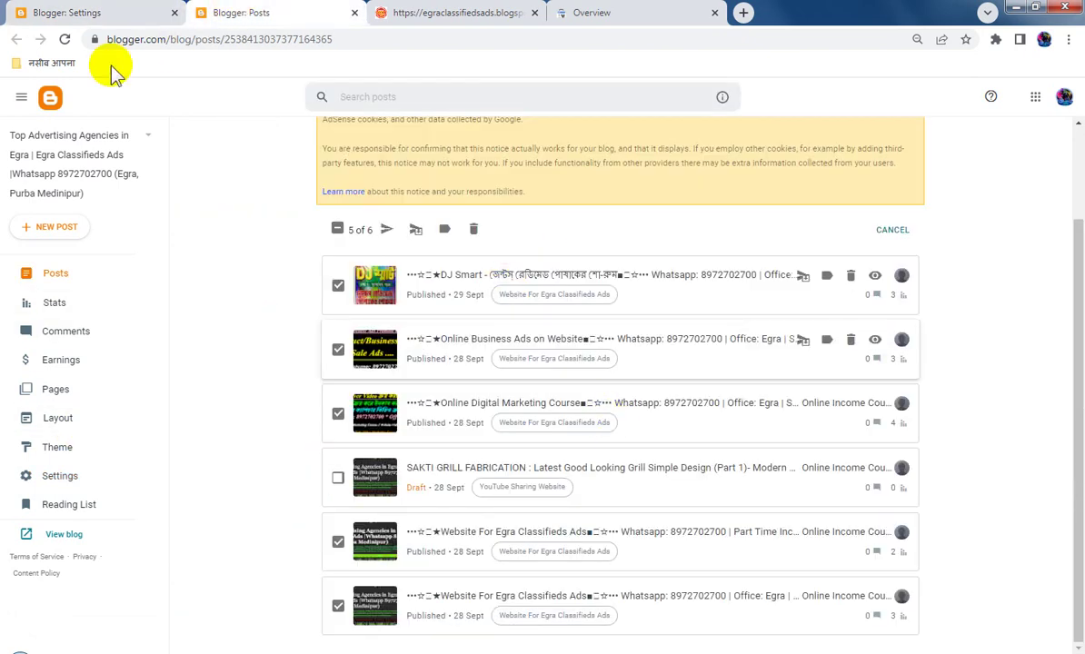
{"action": "left_click", "coordinate": [65, 39]}
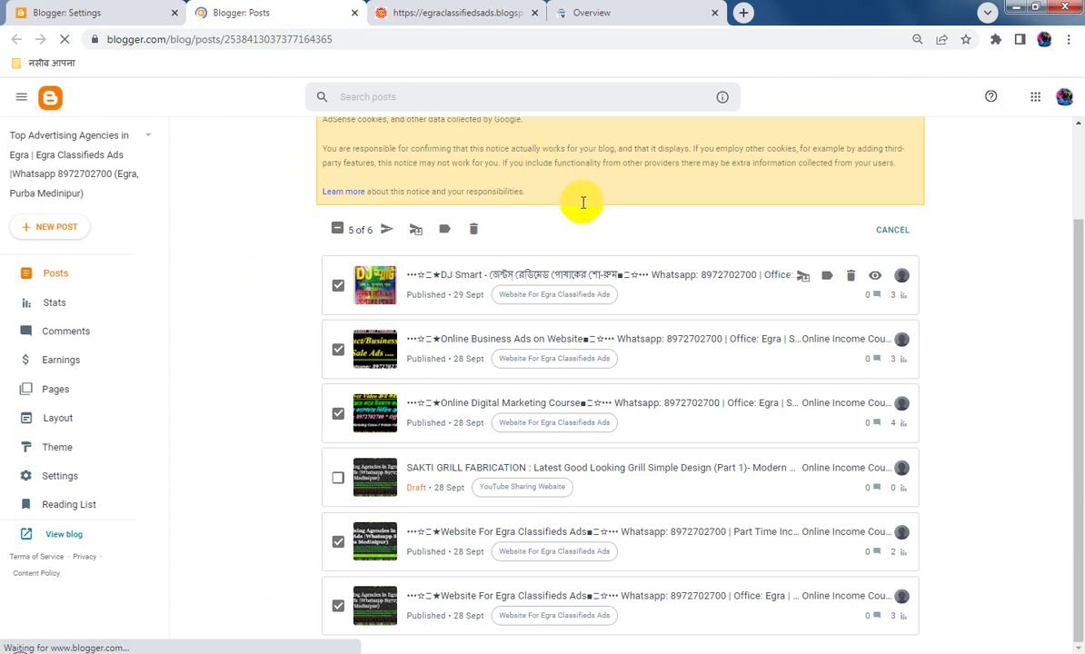